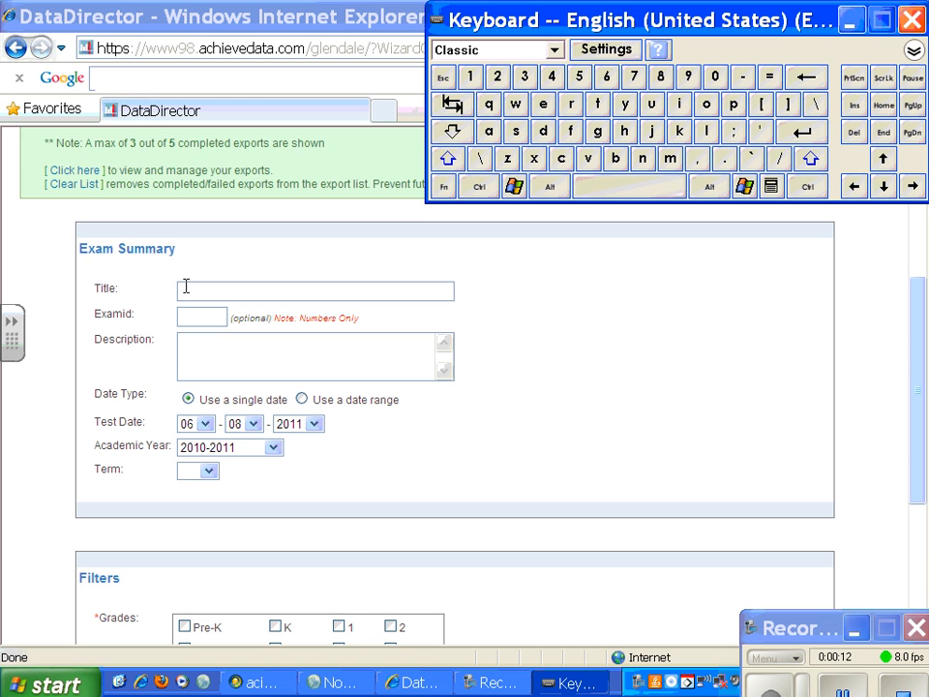
Step: Title the new exam "acid base std 5" in the exam summary
click(186, 286)
text(G)
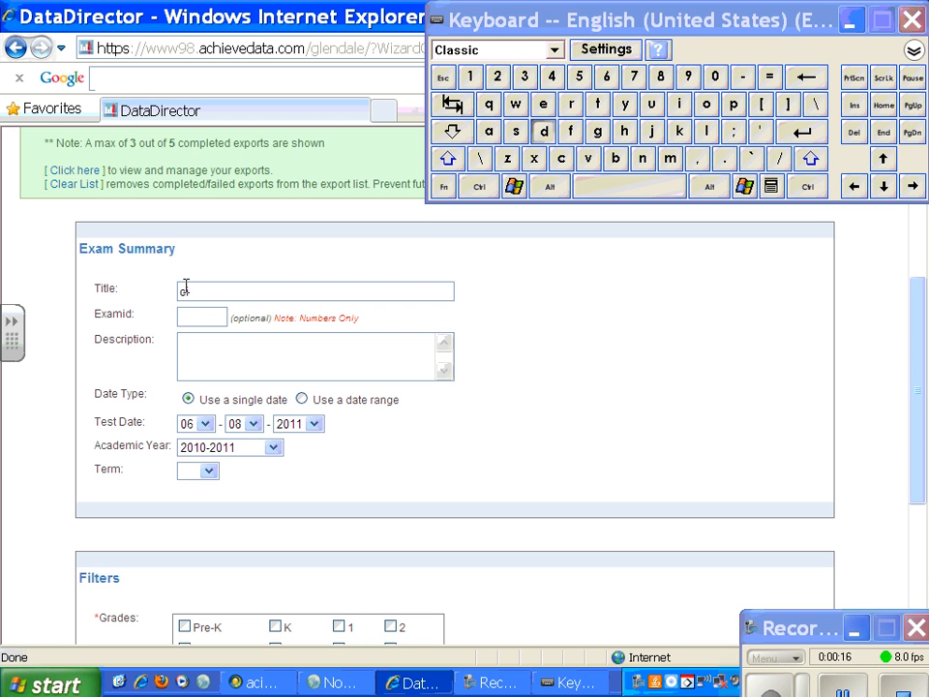
text(d)
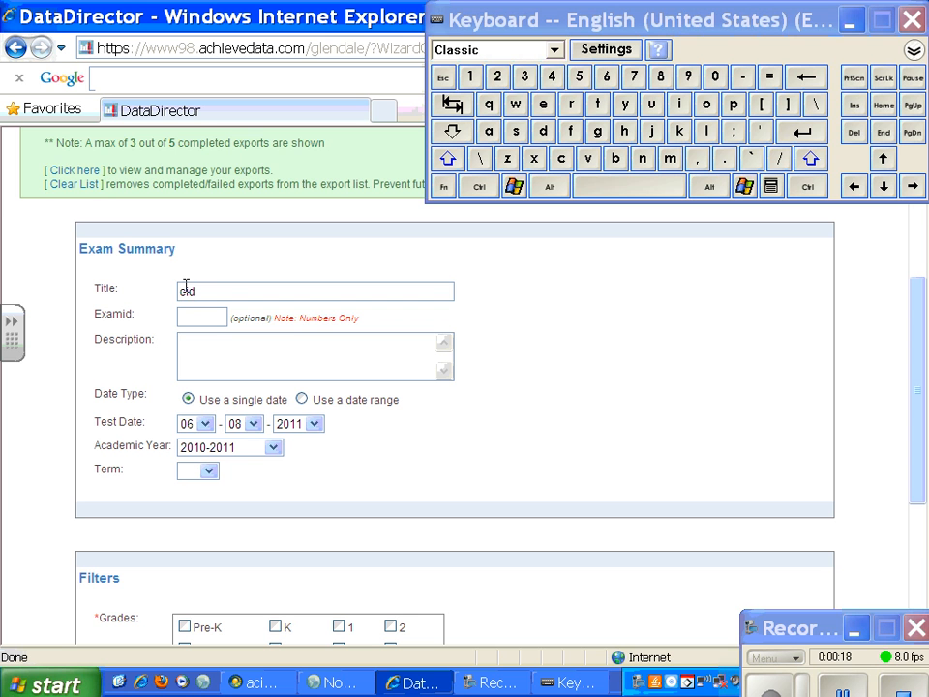
key(BackSpace)
key(BackSpace)
text(asid base std 5)
Step: Assign the exam to grades 10, 11 and 12 in the filters
drag(920, 298, 922, 416)
click(390, 410)
click(184, 432)
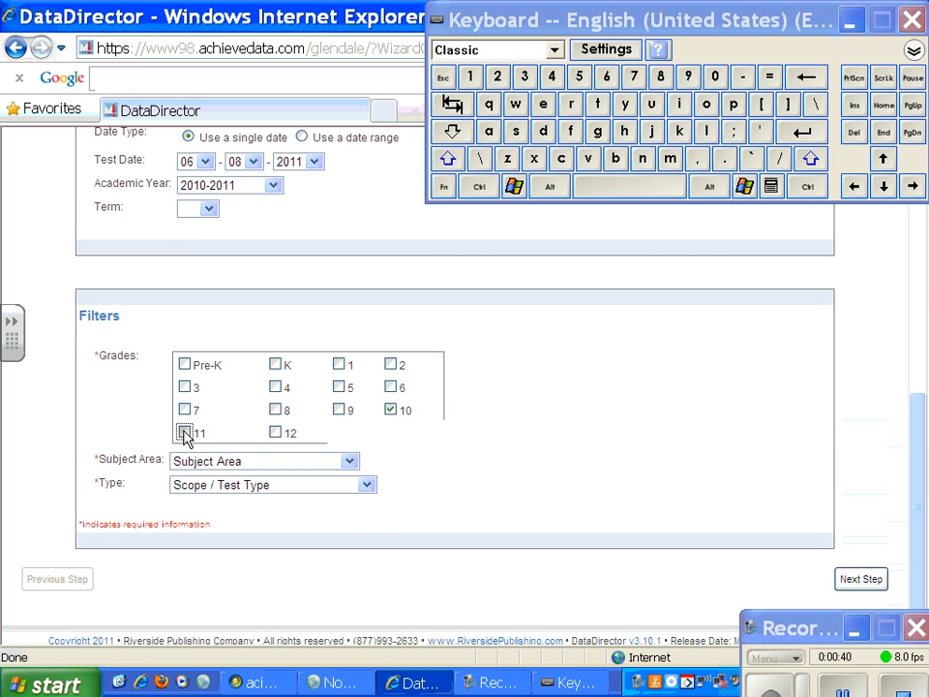
click(276, 433)
Step: Set the subject area to Science and the type to User-Created, and continue to the exam options
click(351, 461)
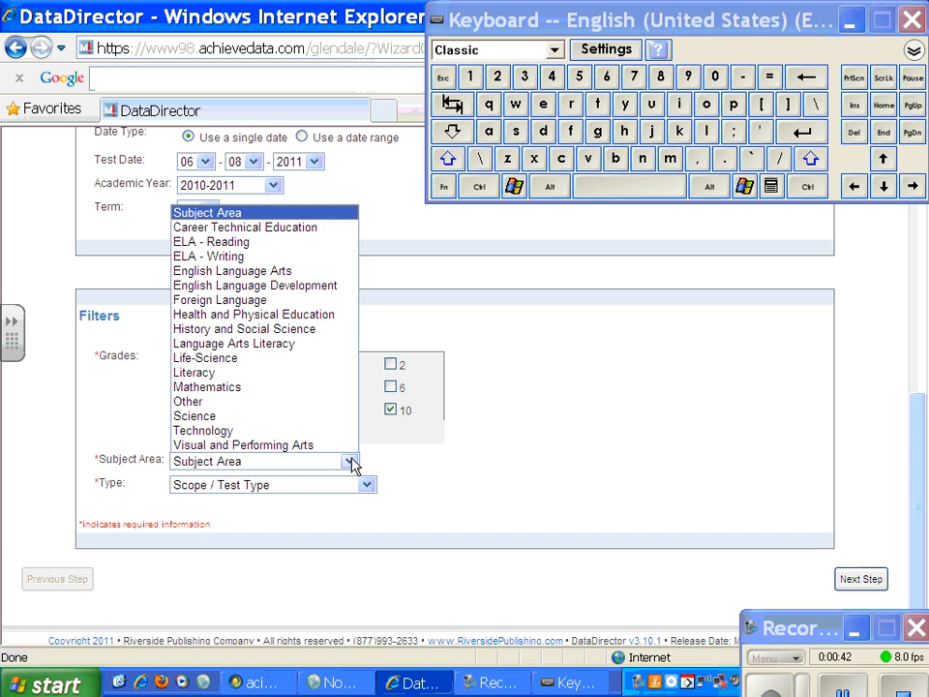
click(194, 415)
click(367, 484)
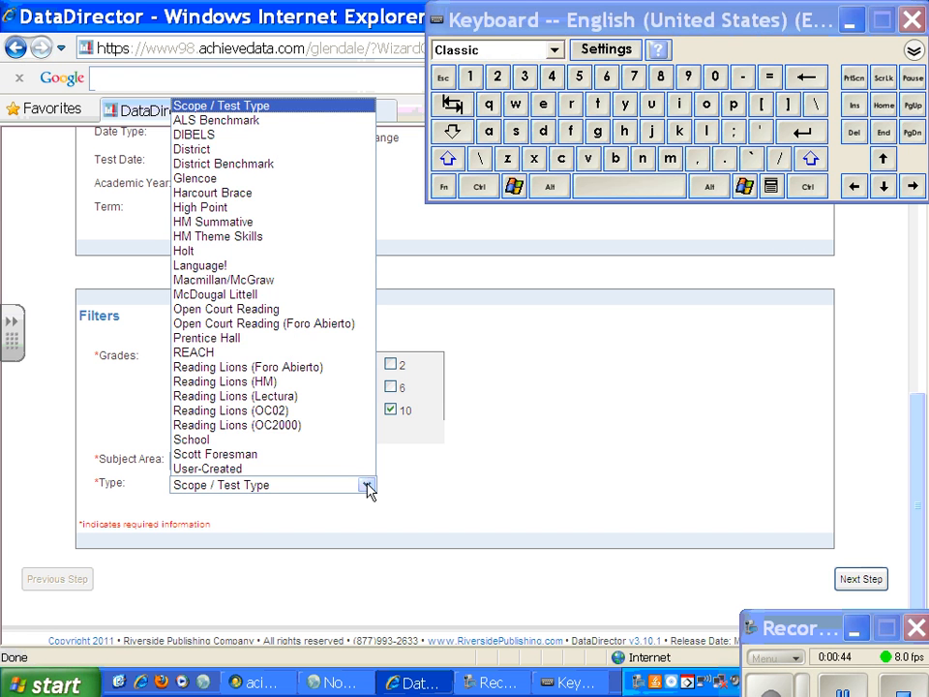
click(205, 468)
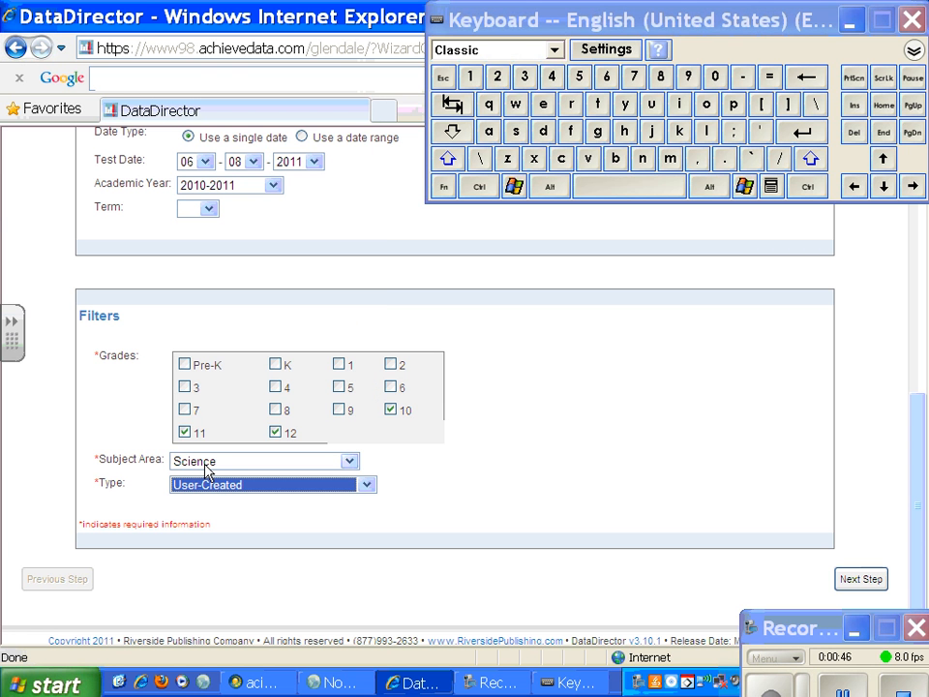
click(868, 579)
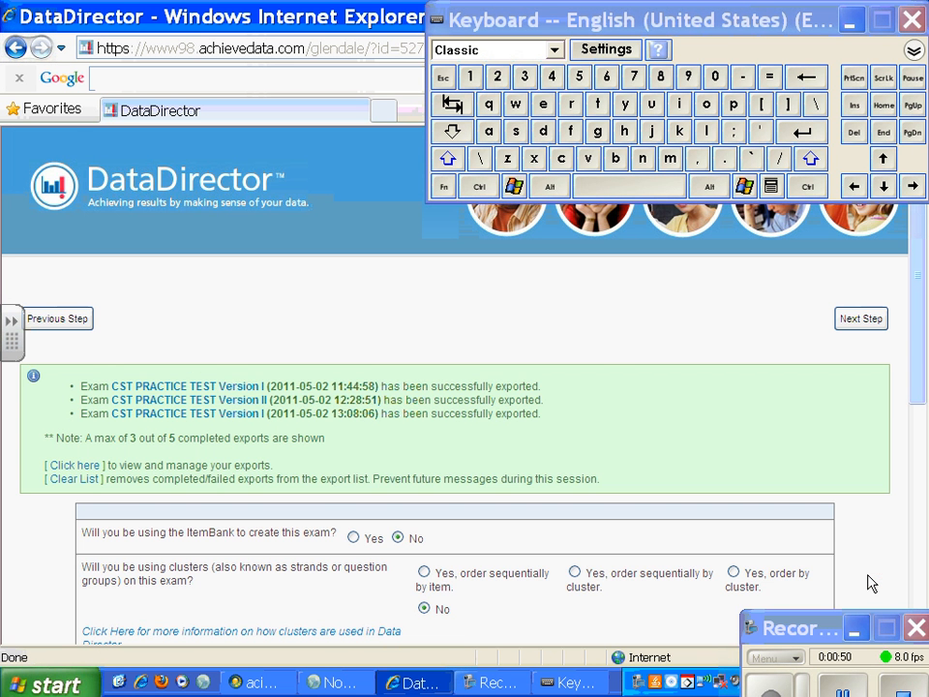
Step: Choose to create the exam with the ItemBank and continue to the item search
scroll(919, 406, down, 3)
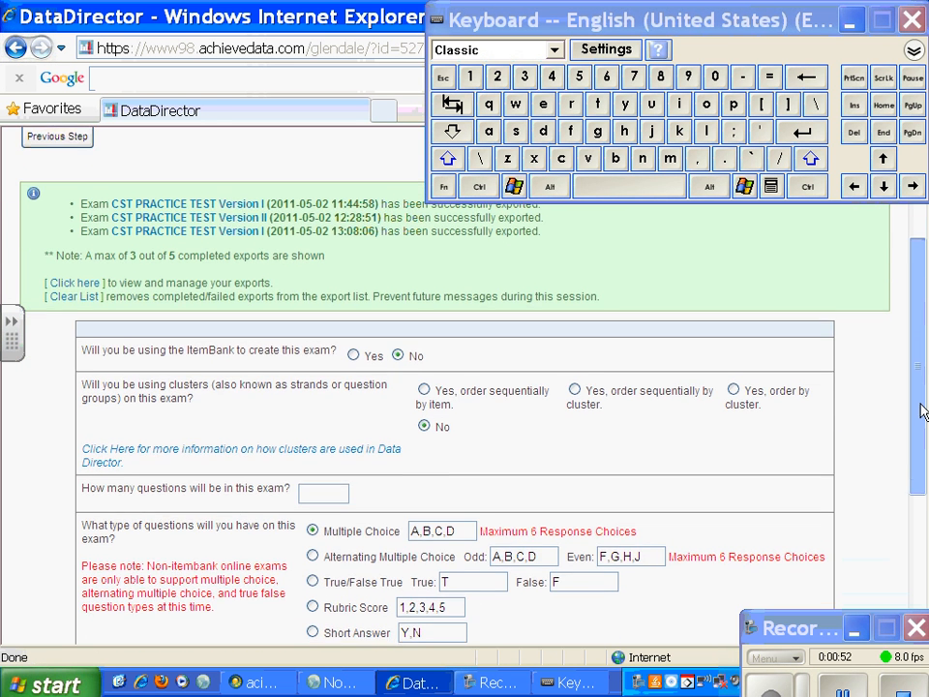
click(353, 362)
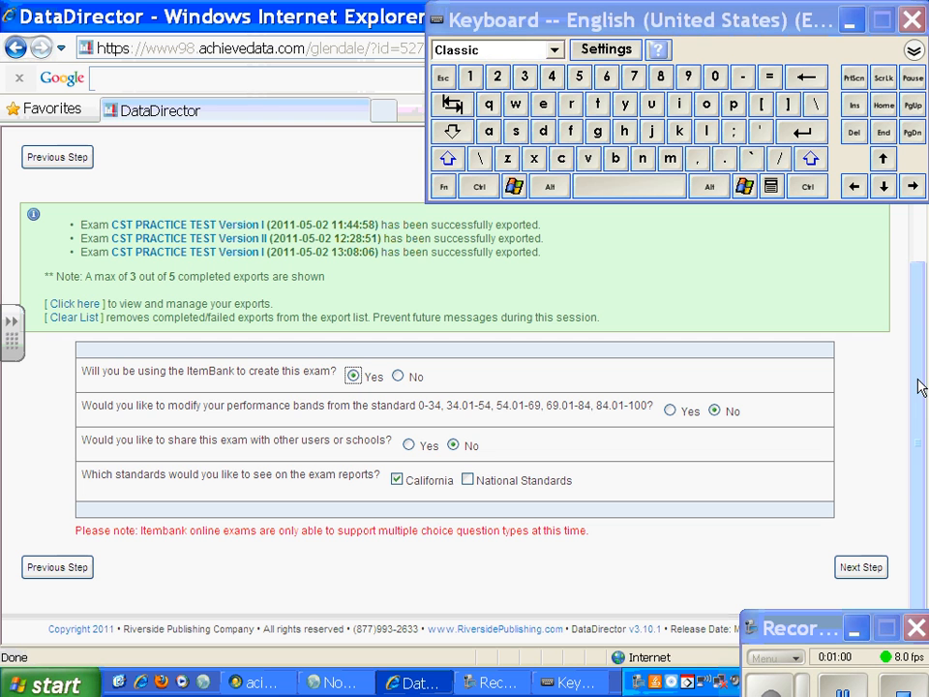
click(864, 568)
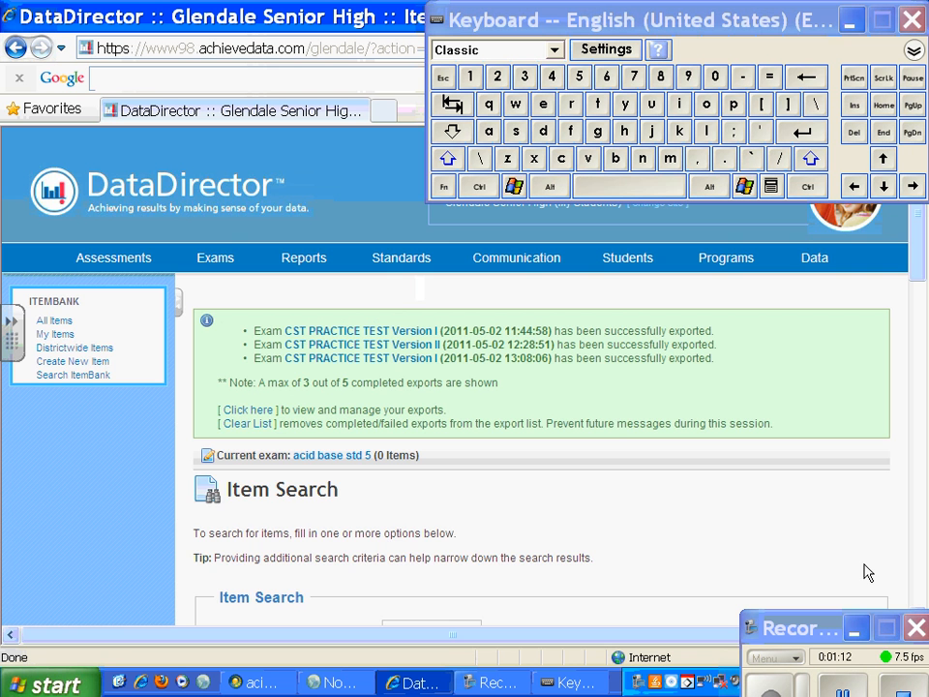
Step: Search for items under the California Science (1998) Chemistry standard SCI.9-12.CH.5 on acids, bases and salts
drag(919, 249, 919, 330)
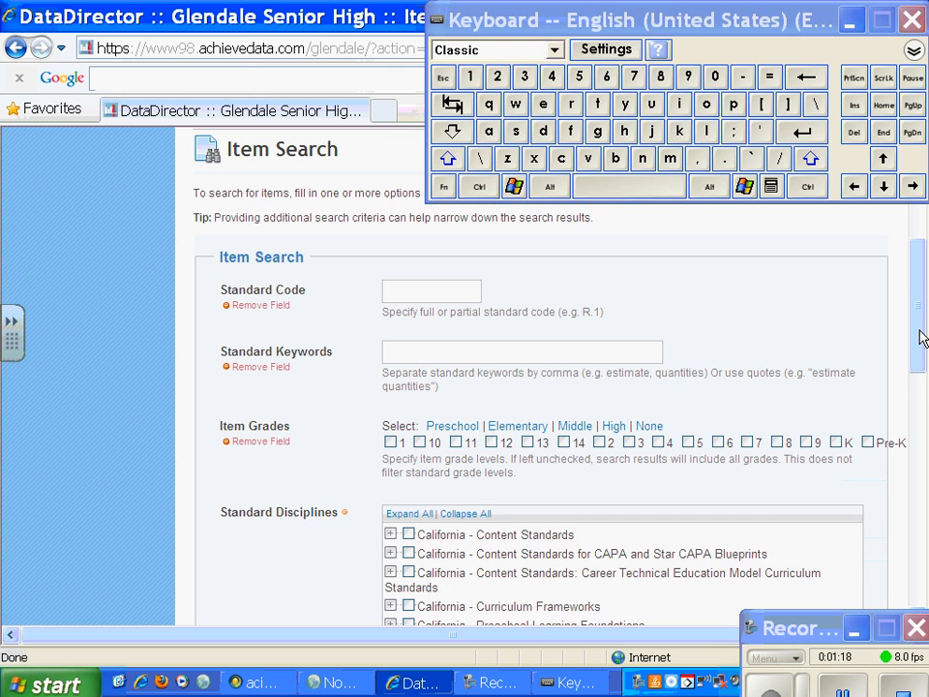
drag(921, 308, 920, 359)
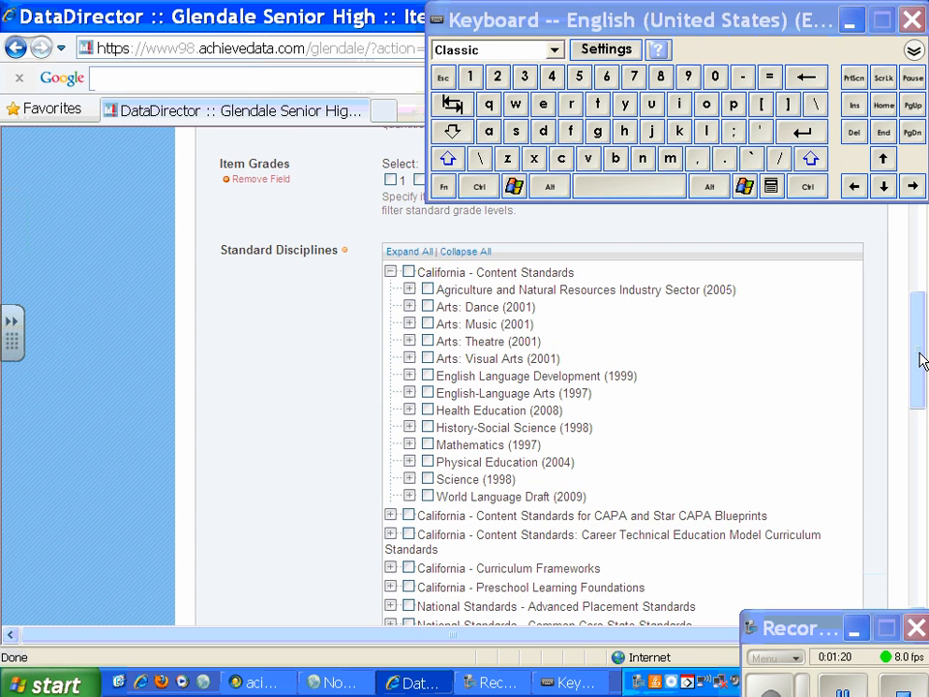
click(409, 480)
drag(920, 308, 922, 347)
click(443, 427)
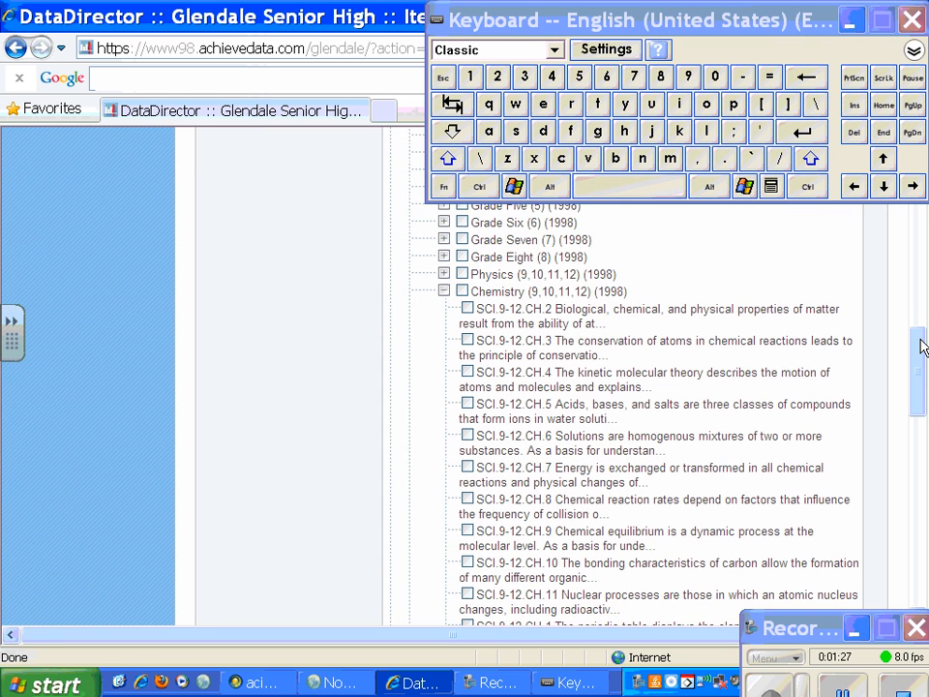
click(467, 405)
drag(914, 343, 919, 543)
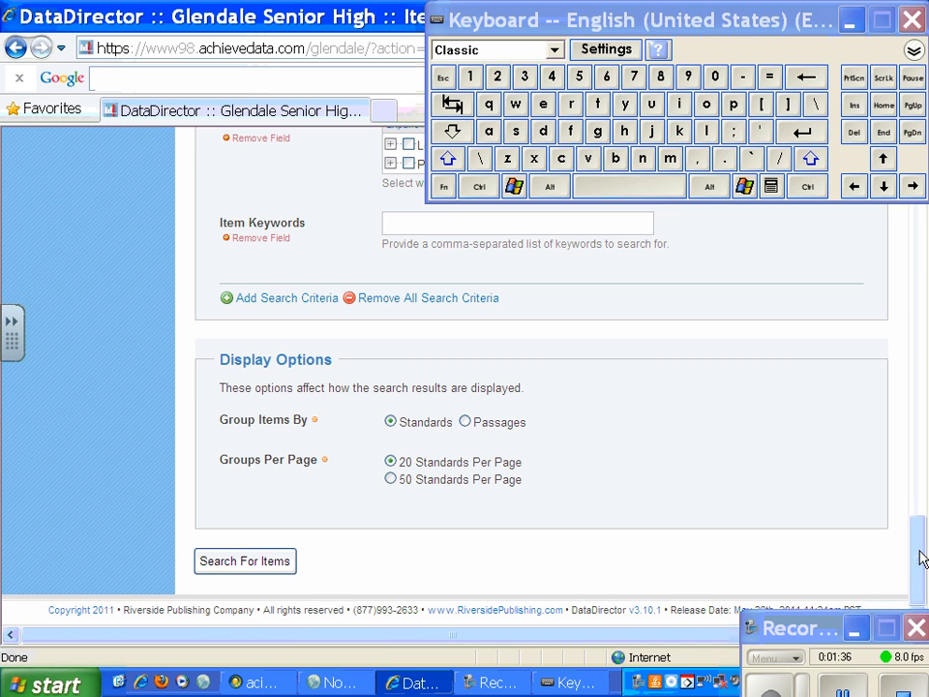
click(241, 563)
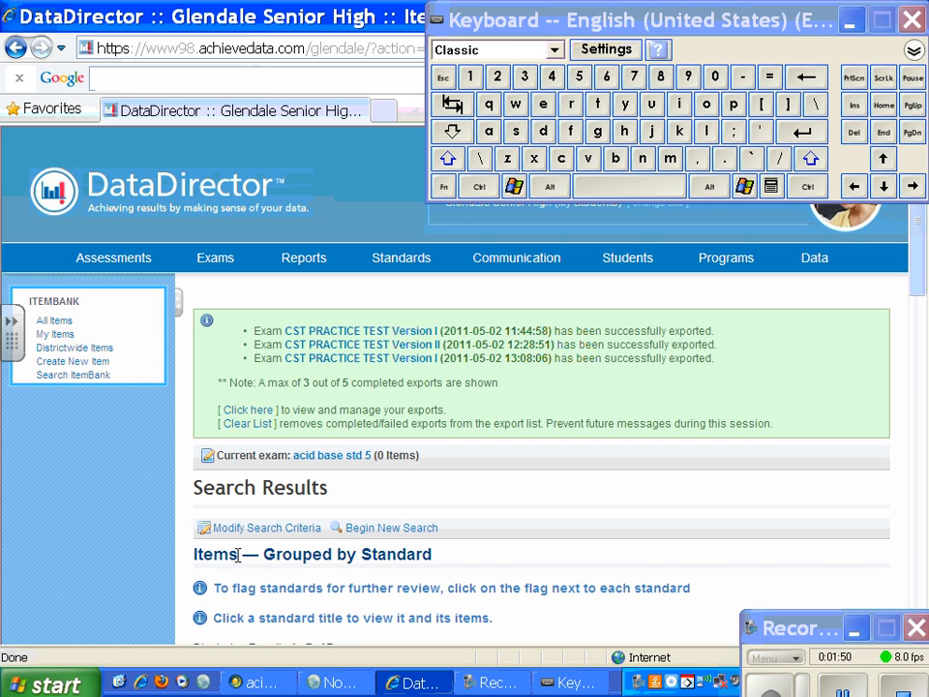
Step: Add all matching items for standards SCI.9-12.CH.5.a and SCI.9-12.CH.5.b to the exam
drag(918, 271, 918, 386)
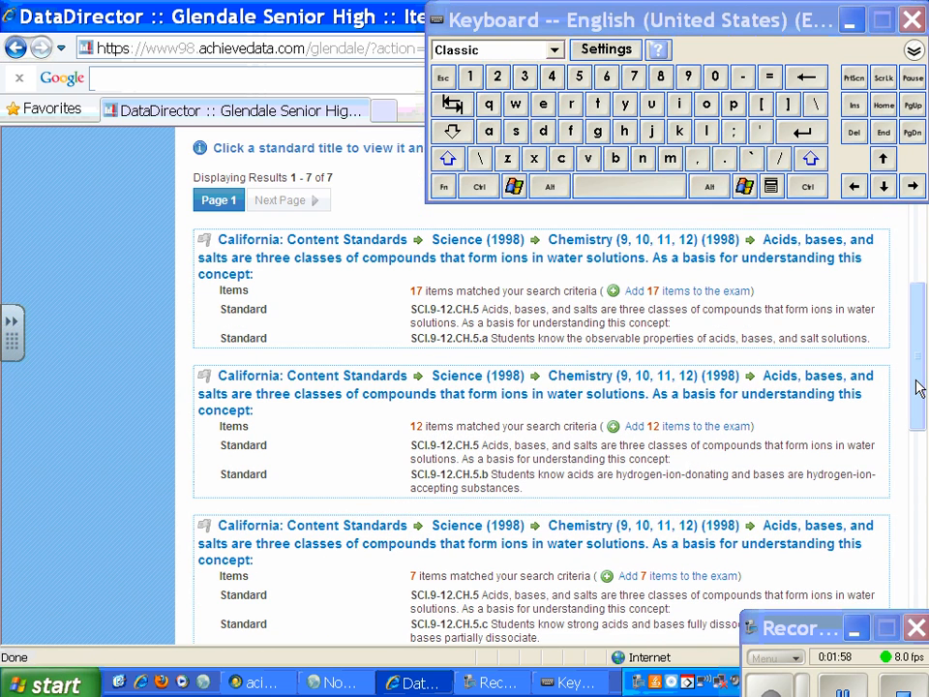
click(685, 292)
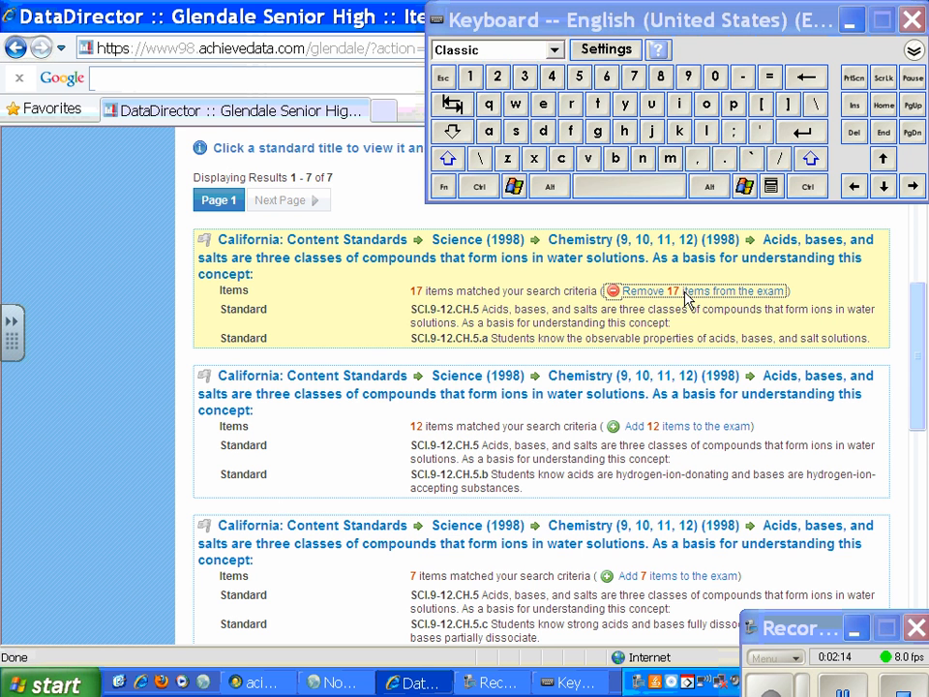
scroll(920, 313, down, 2)
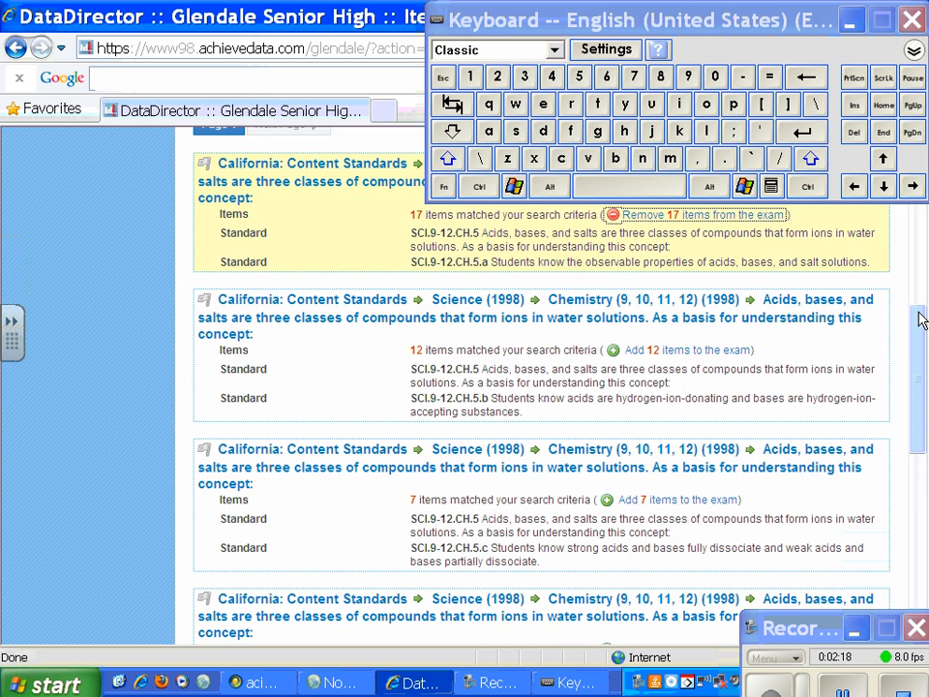
click(690, 350)
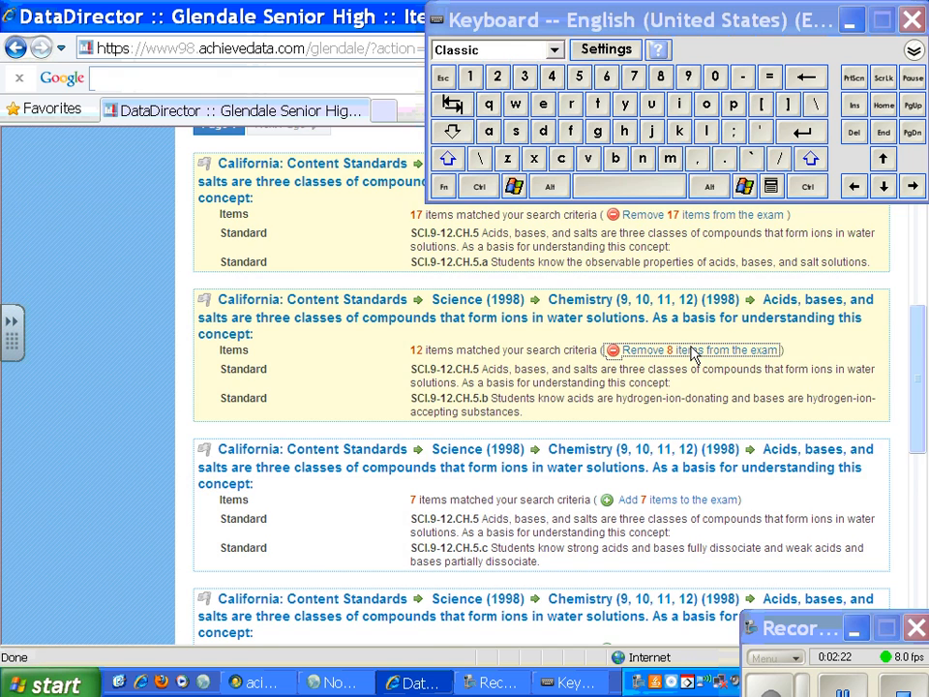
scroll(918, 346, down, 3)
drag(917, 352, 916, 361)
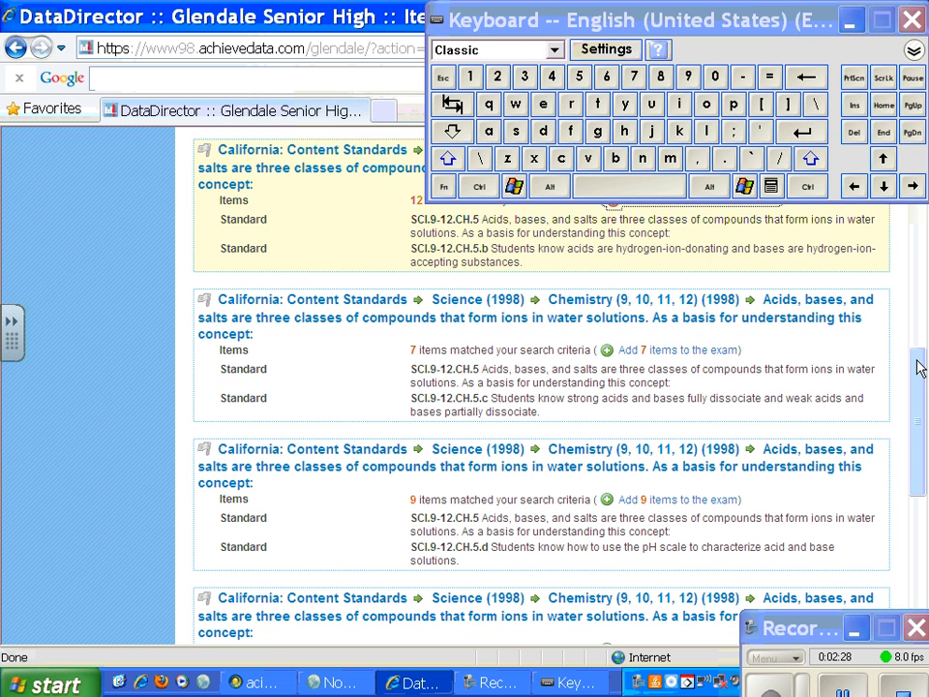
scroll(920, 372, up, 1)
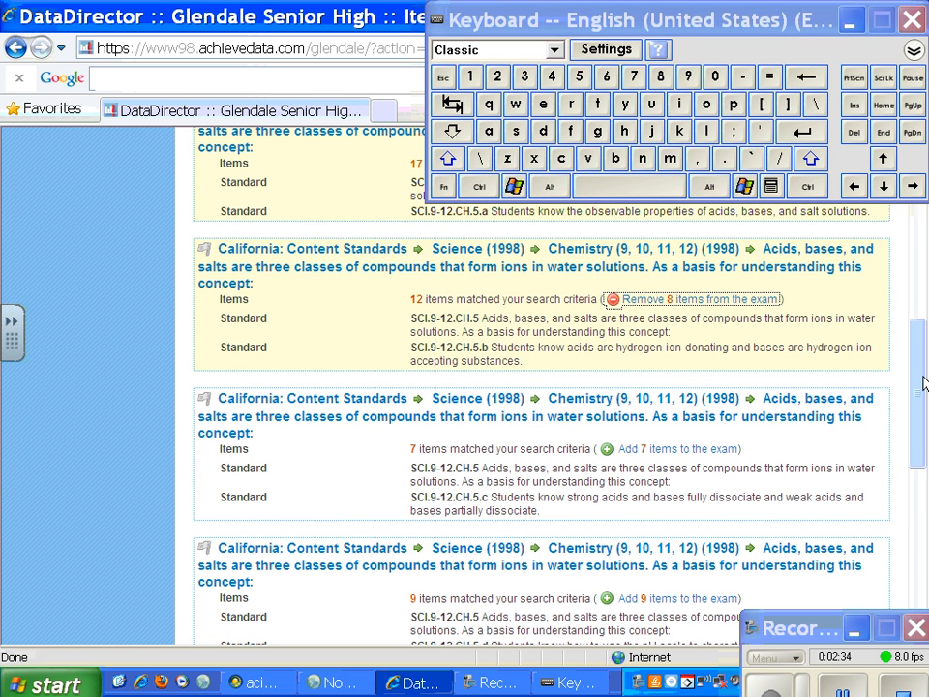
click(403, 319)
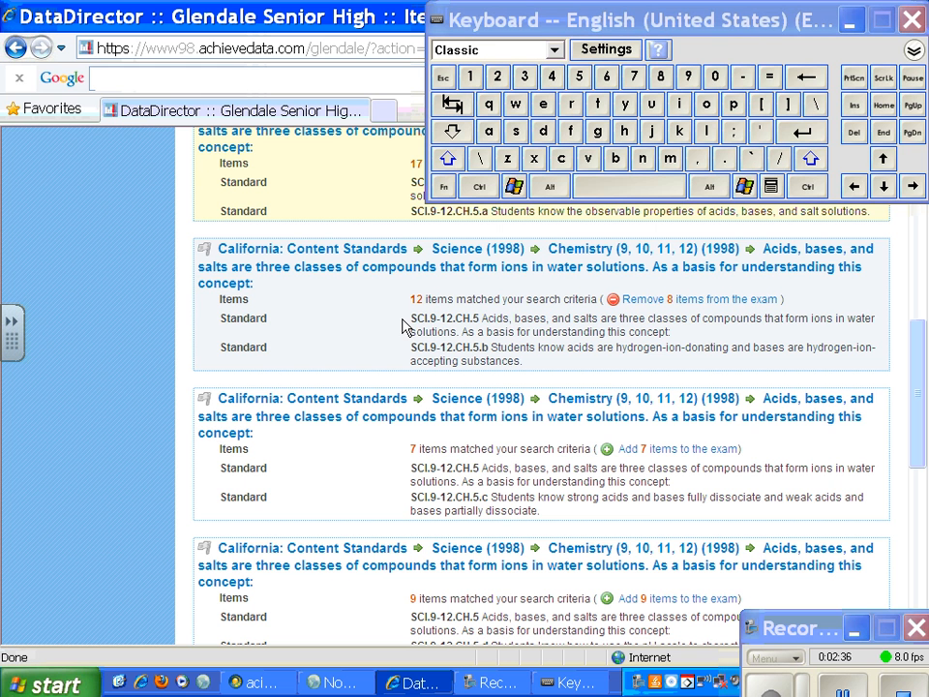
drag(409, 319, 417, 318)
Step: Close the on-screen keyboard and the transparent overlay frame covering the browser
click(912, 20)
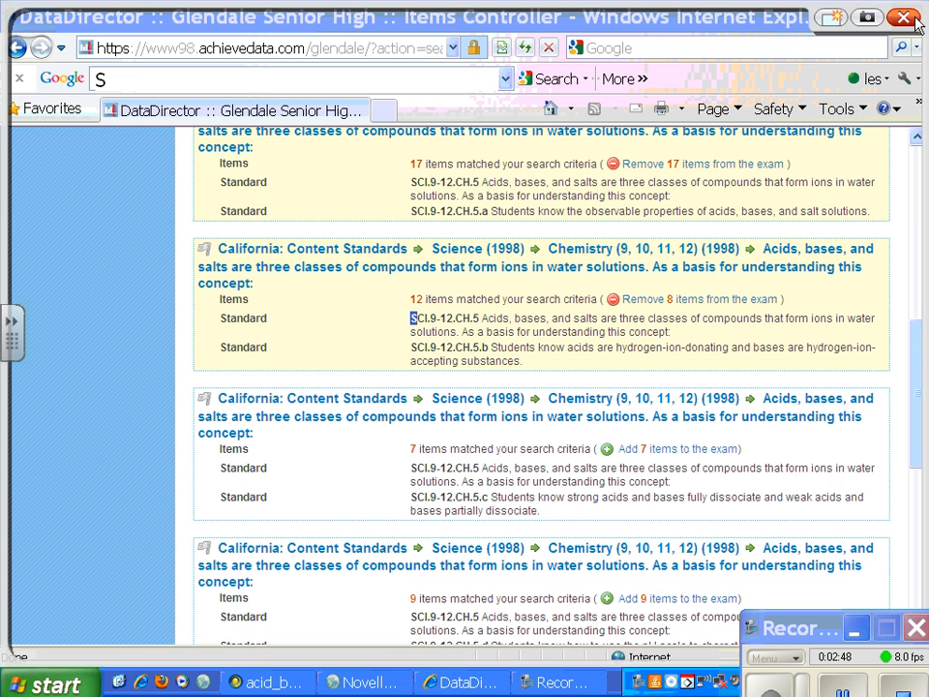
click(915, 18)
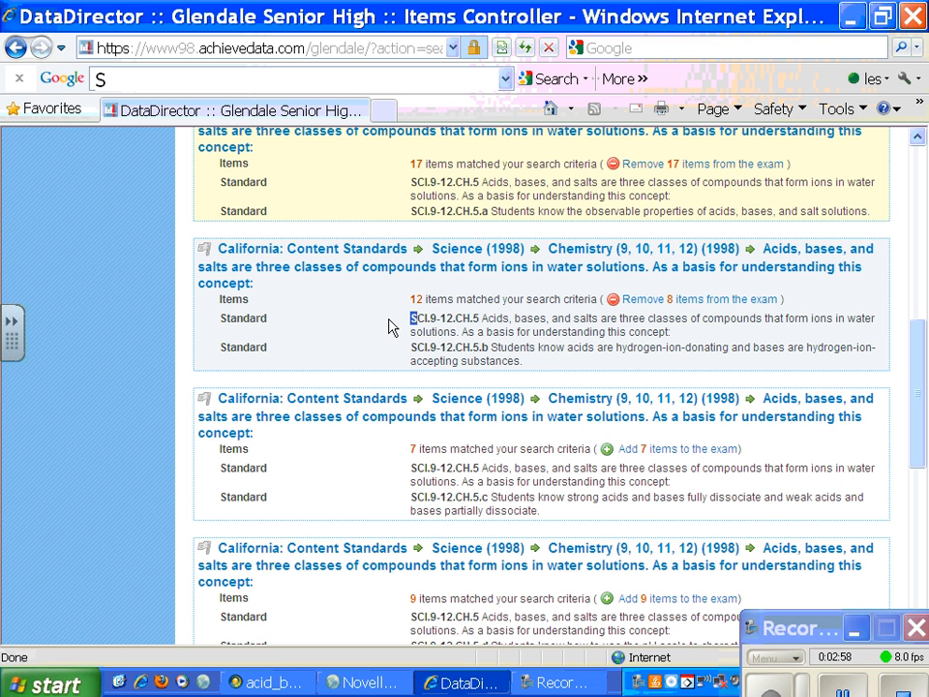
Step: Open the current exam "acid base std 5" from the search results to edit its questions
scroll(390, 325, down, 10)
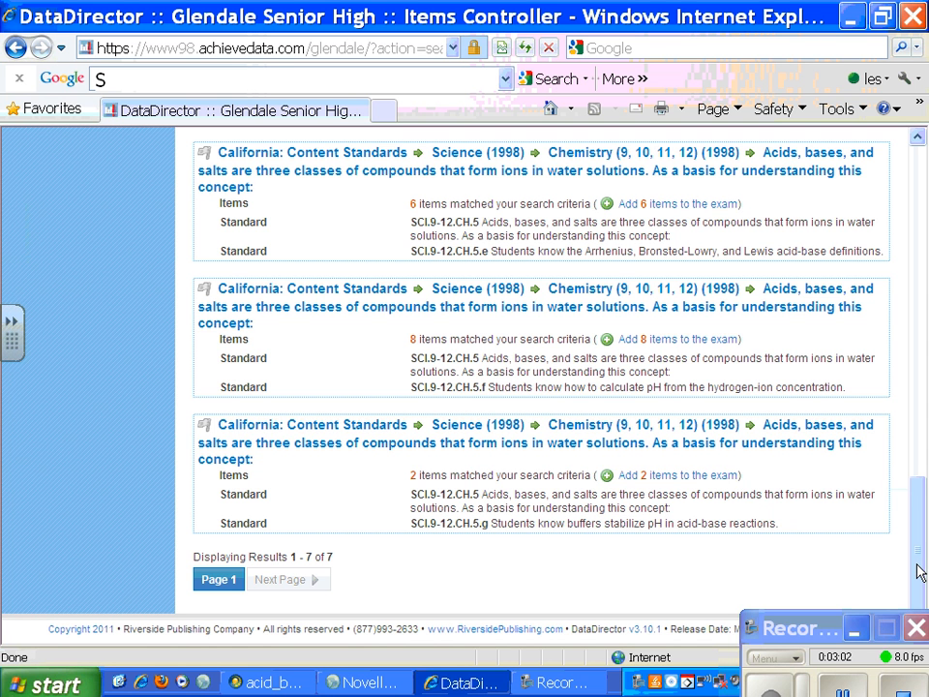
mouse_move(824, 612)
mouse_down()
mouse_move(827, 664)
mouse_move(821, 608)
mouse_up()
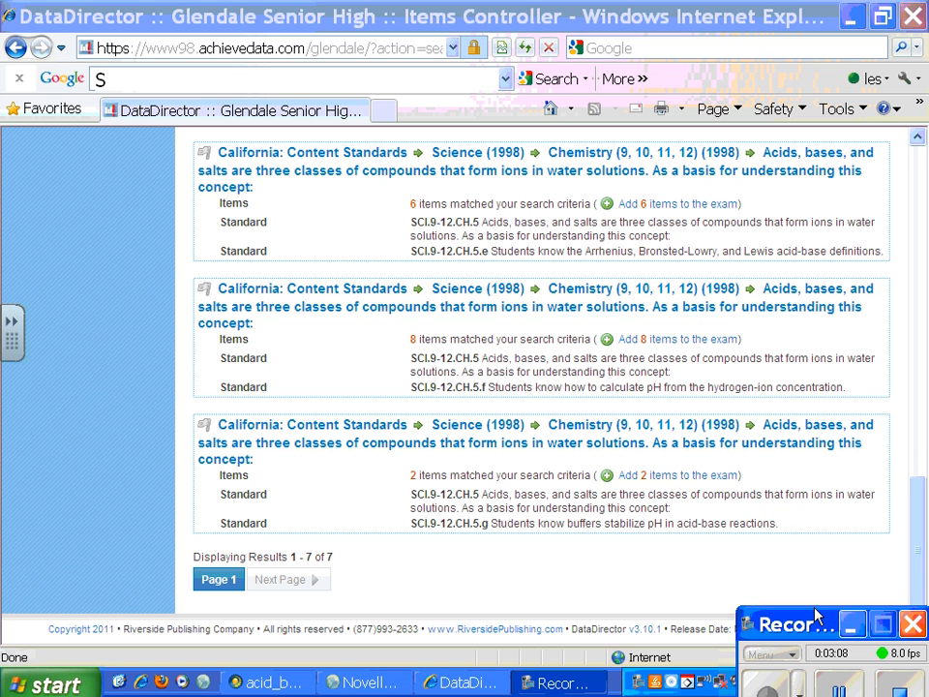
drag(918, 543, 918, 205)
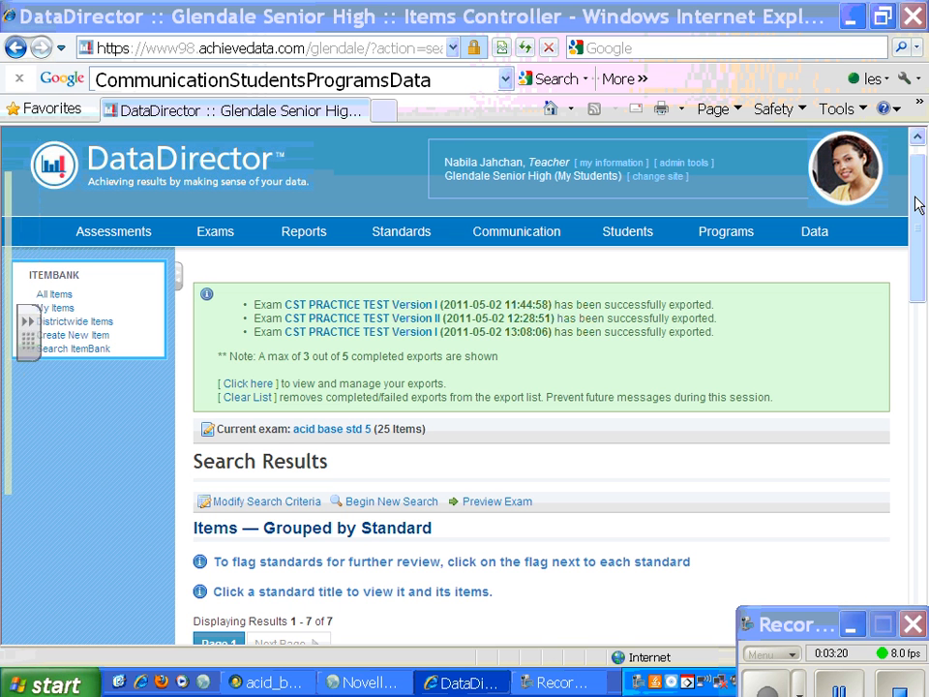
click(340, 430)
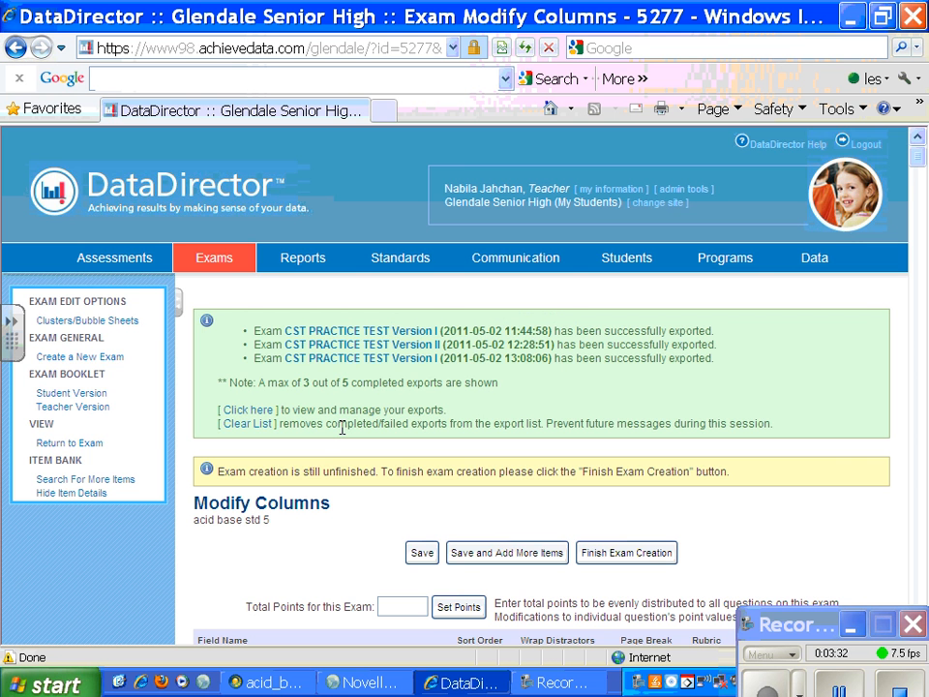
Step: Mark questions Q1, Q3 and Q5 of the exam for deletion
mouse_move(918, 155)
mouse_down()
mouse_move(920, 187)
mouse_move(920, 143)
mouse_up()
click(921, 143)
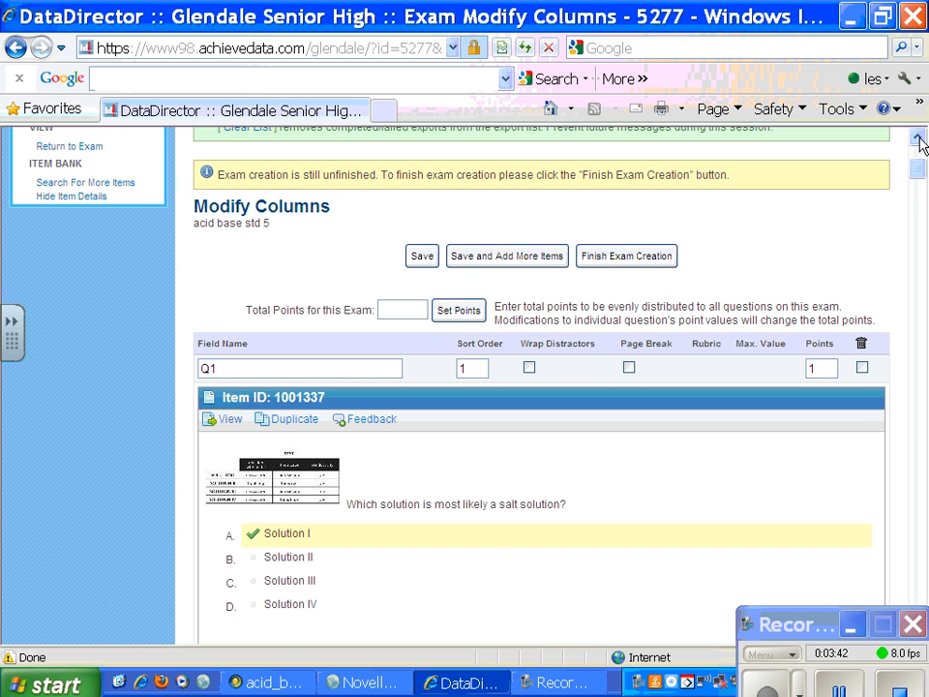
click(861, 368)
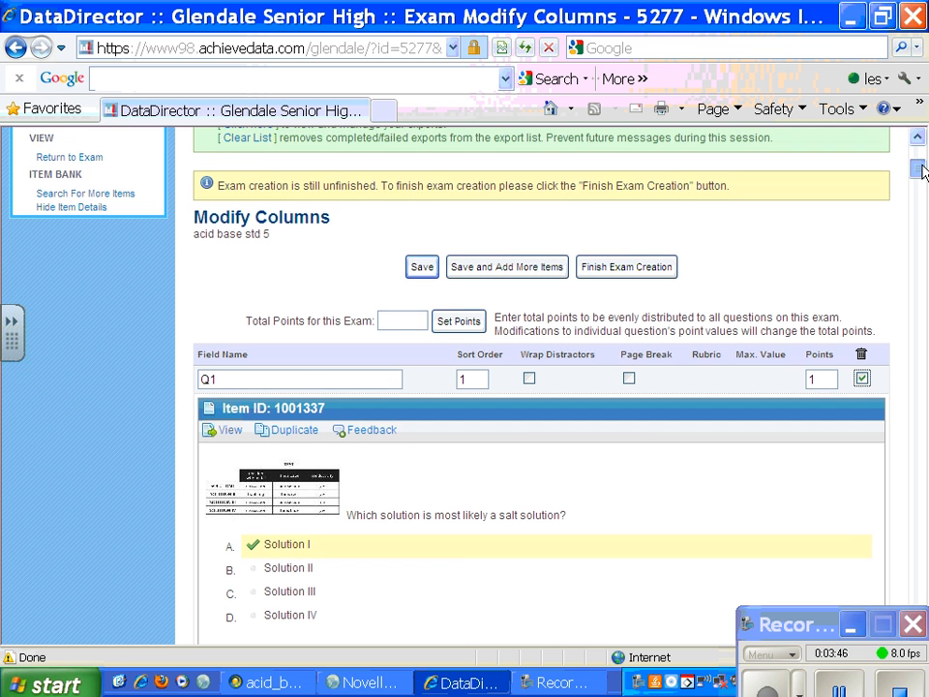
drag(917, 168, 921, 186)
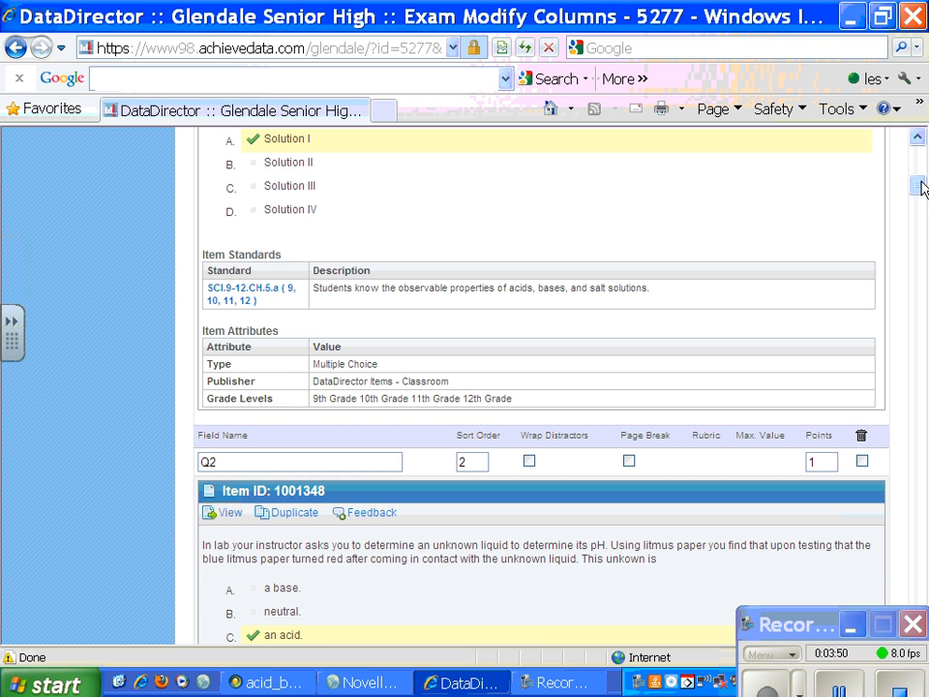
drag(919, 187, 921, 195)
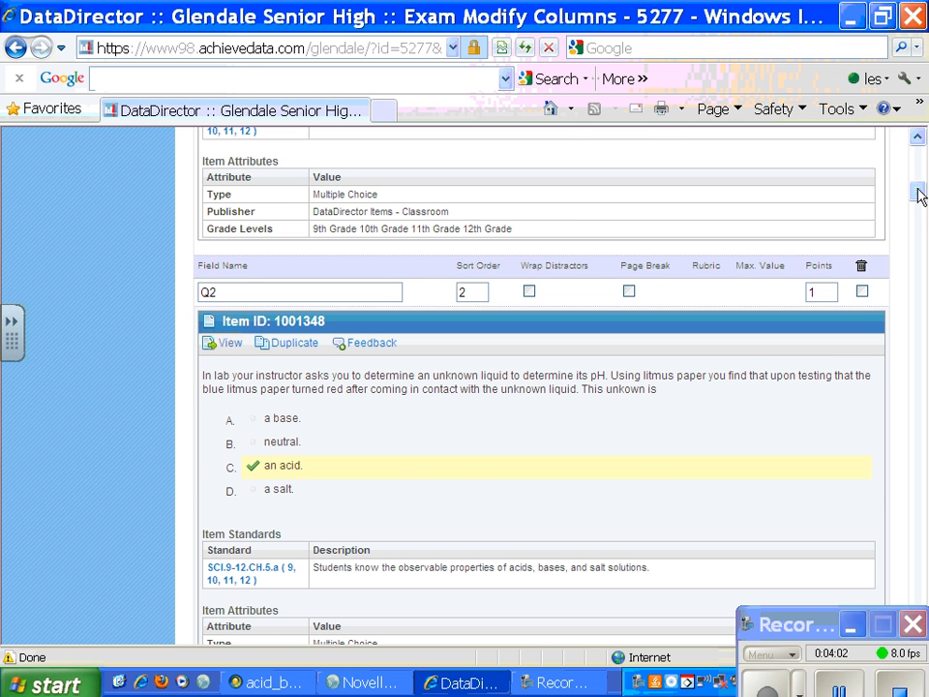
drag(919, 195, 922, 218)
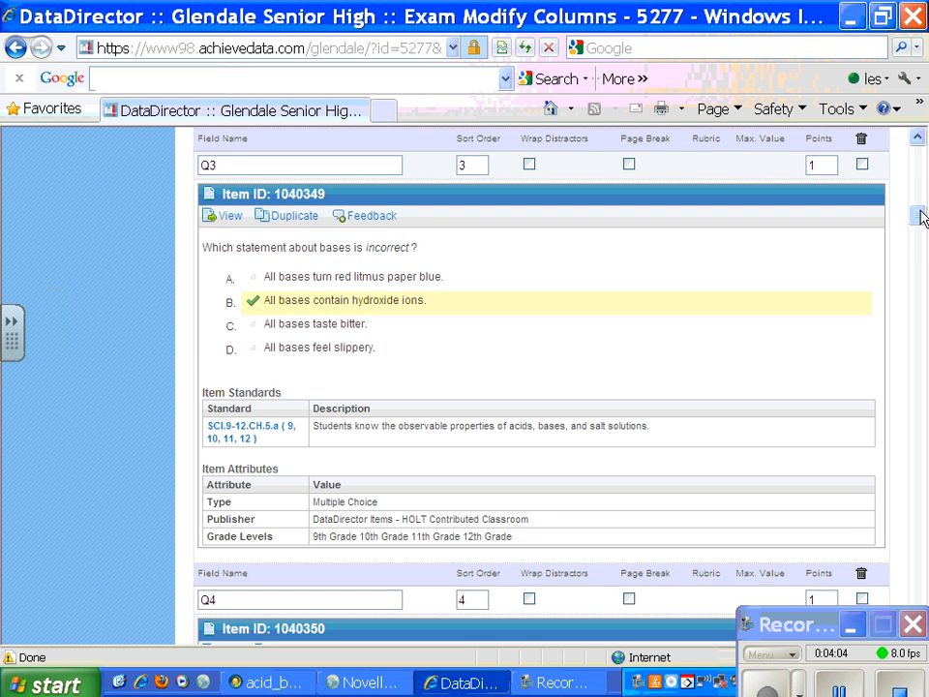
click(862, 164)
drag(919, 210, 922, 241)
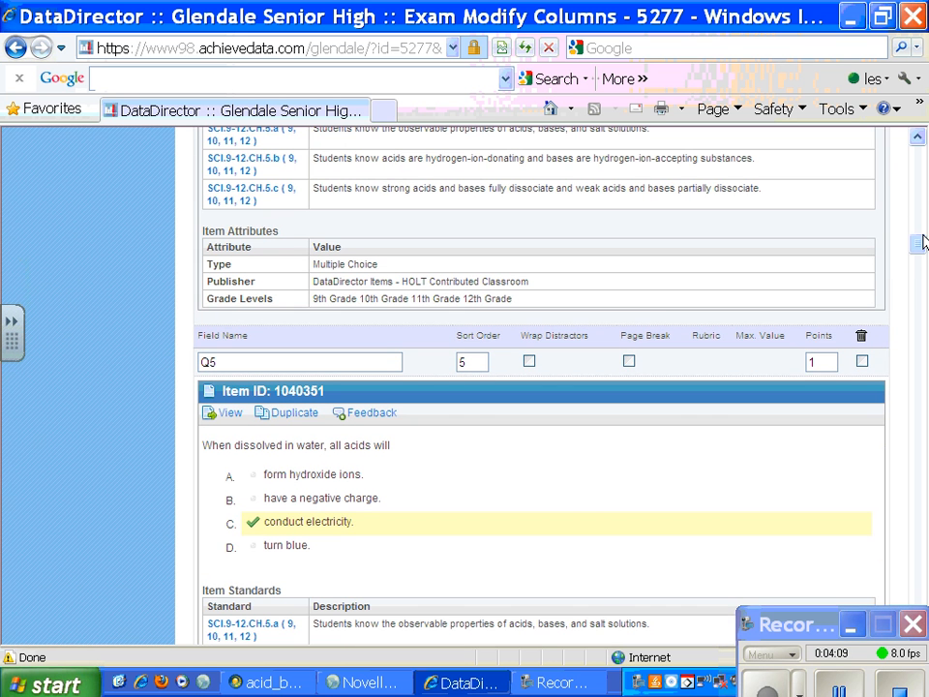
click(862, 361)
Step: Mark question Q7, on basic solutions, and one more unwanted question further down the exam for deletion
drag(918, 241, 920, 275)
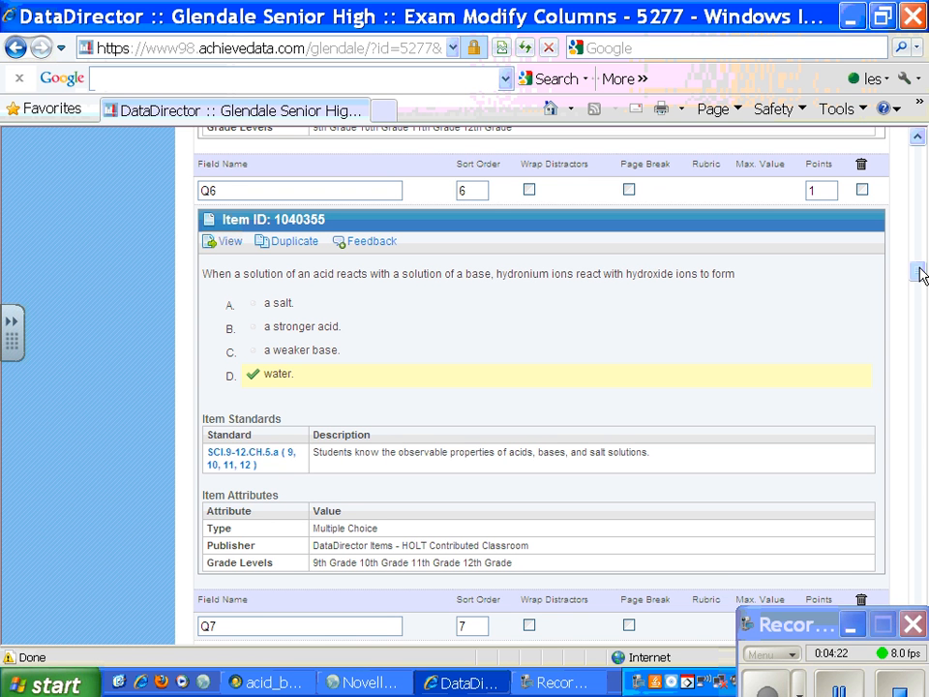
drag(919, 273, 920, 295)
click(861, 162)
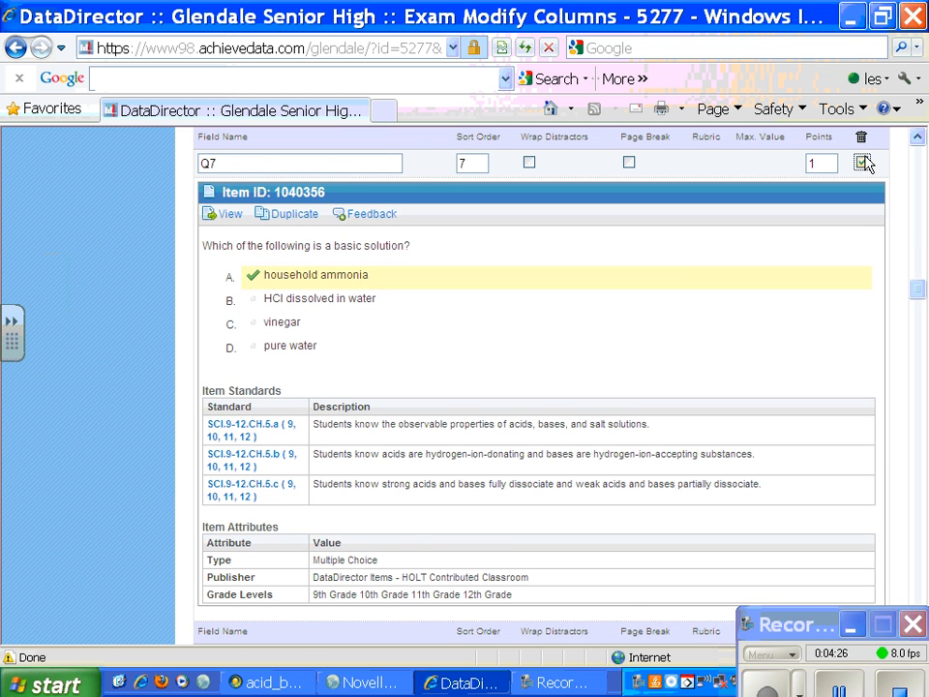
click(917, 269)
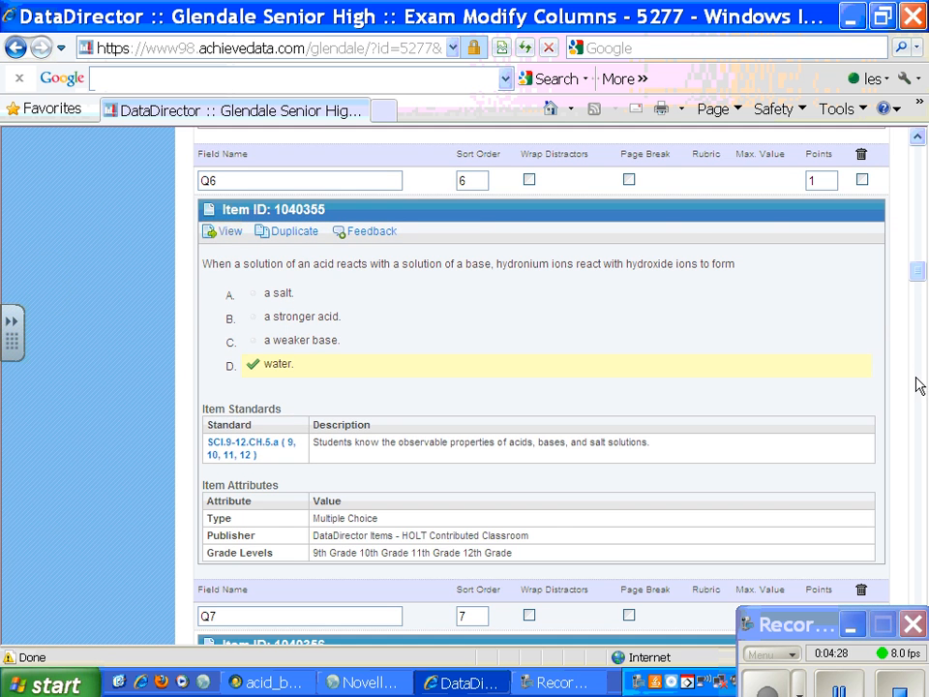
drag(917, 272, 922, 360)
click(861, 510)
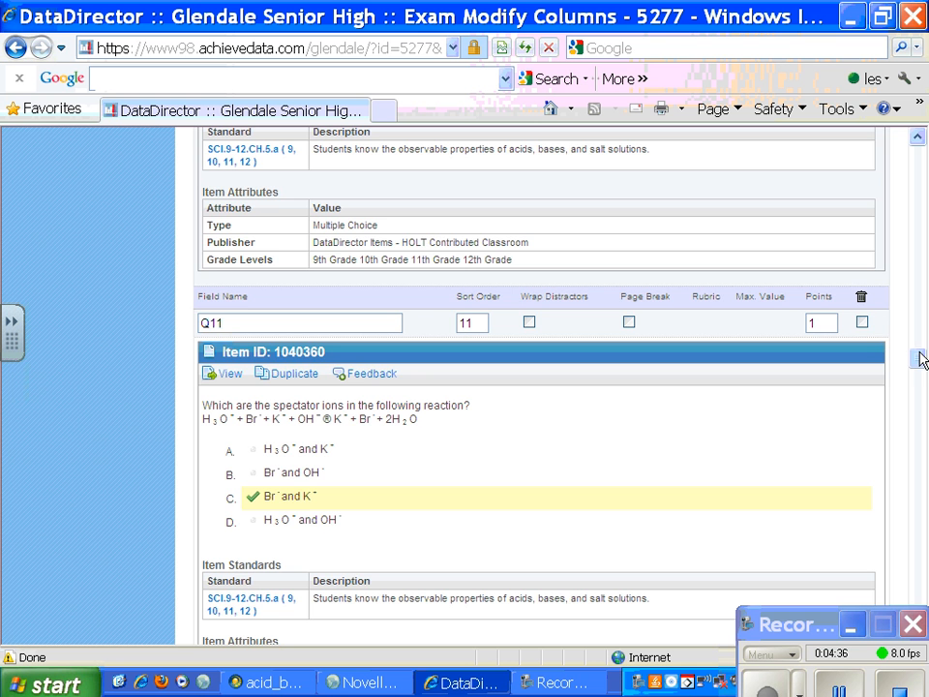
Step: Duplicate question Q13's item about spectator ions, examine the copy in the Item Bank, and return to the exam's question list
drag(921, 359, 921, 394)
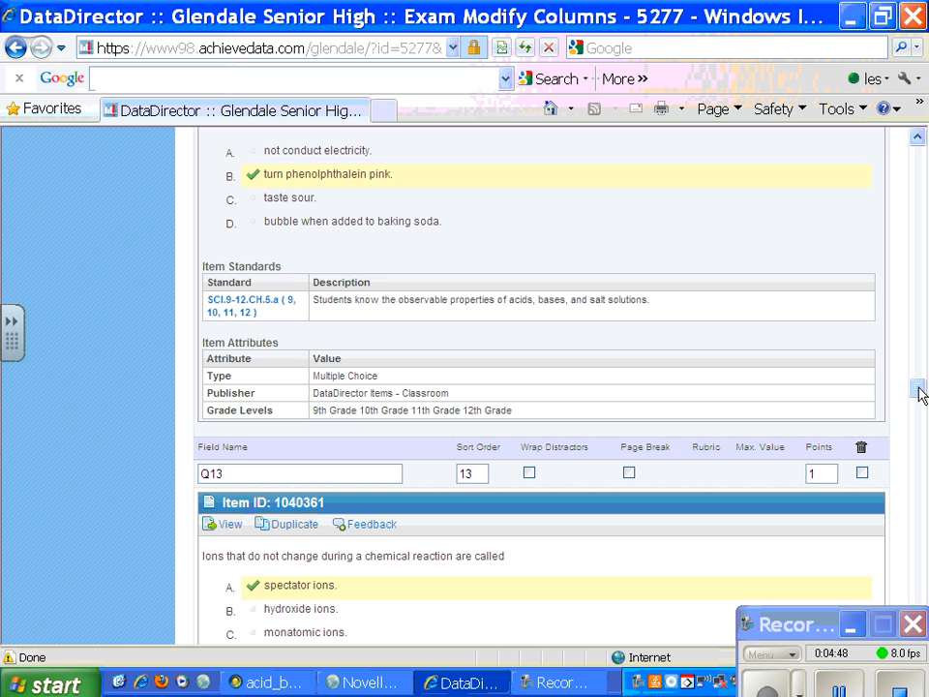
click(273, 525)
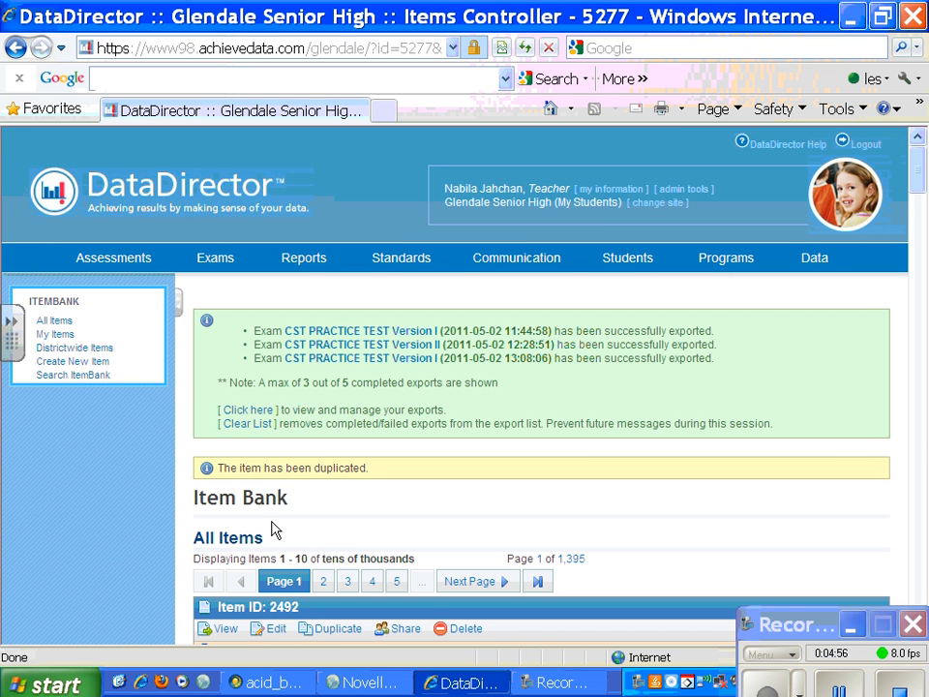
drag(918, 178, 922, 253)
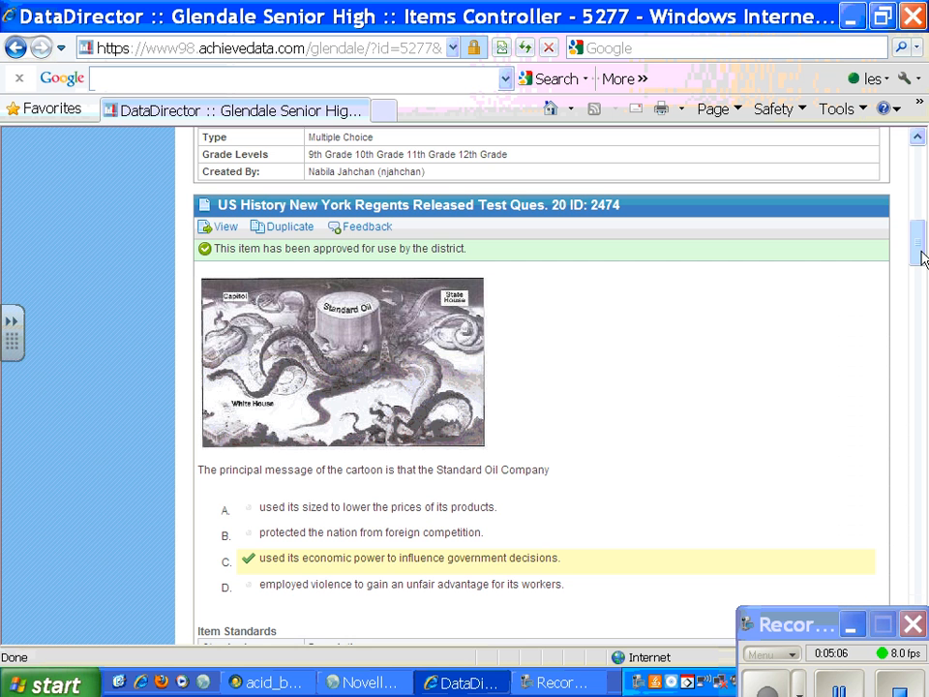
drag(918, 253, 918, 201)
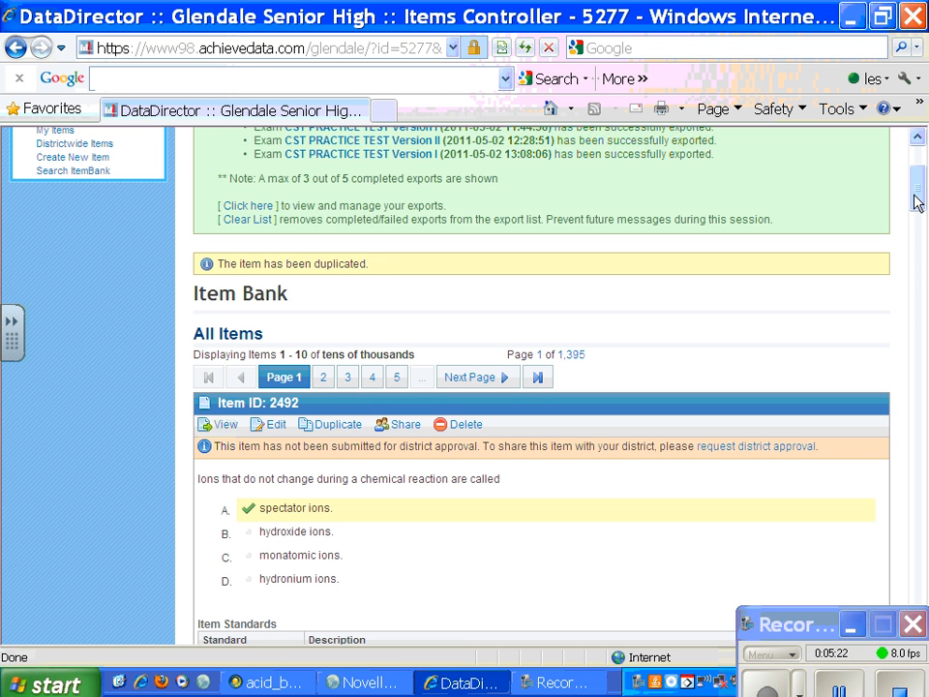
click(16, 48)
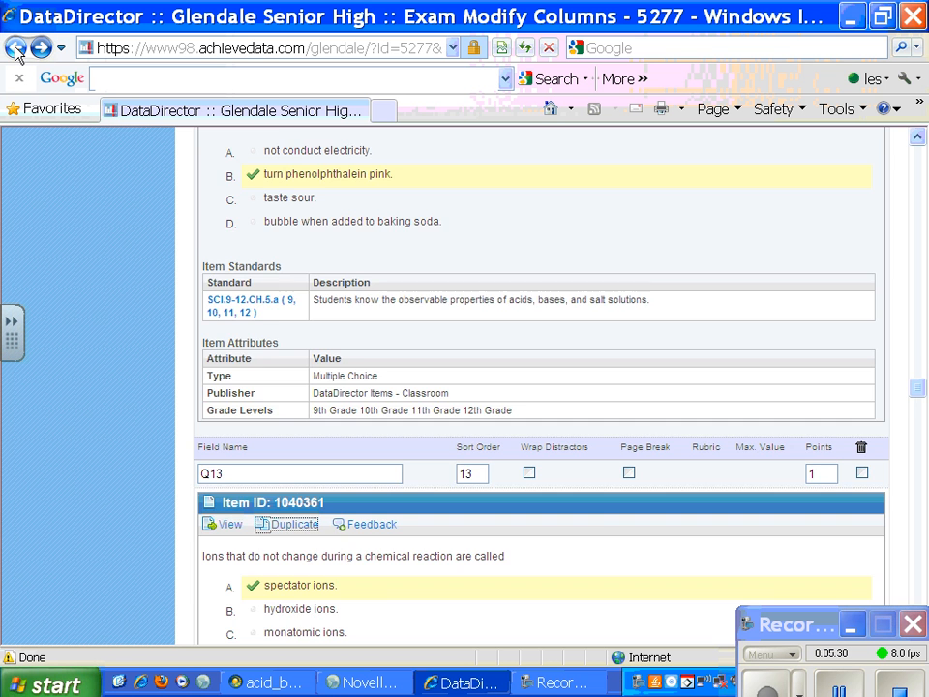
Step: Mark questions Q14, Q17, Q18, Q21 and Q22 of the exam for deletion
drag(917, 385, 919, 404)
click(862, 423)
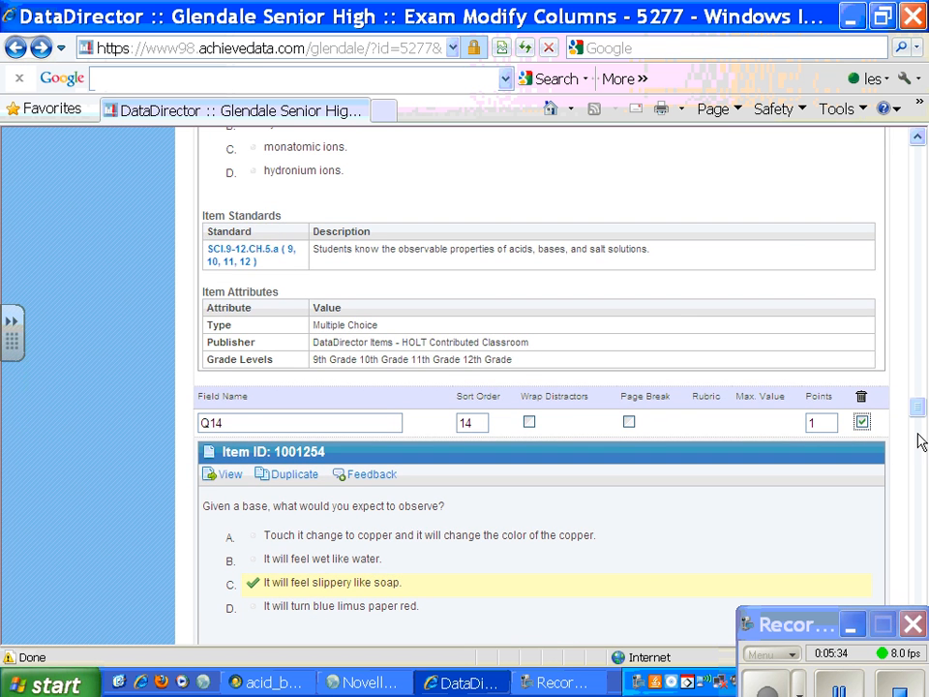
drag(918, 406, 917, 537)
click(863, 377)
click(863, 362)
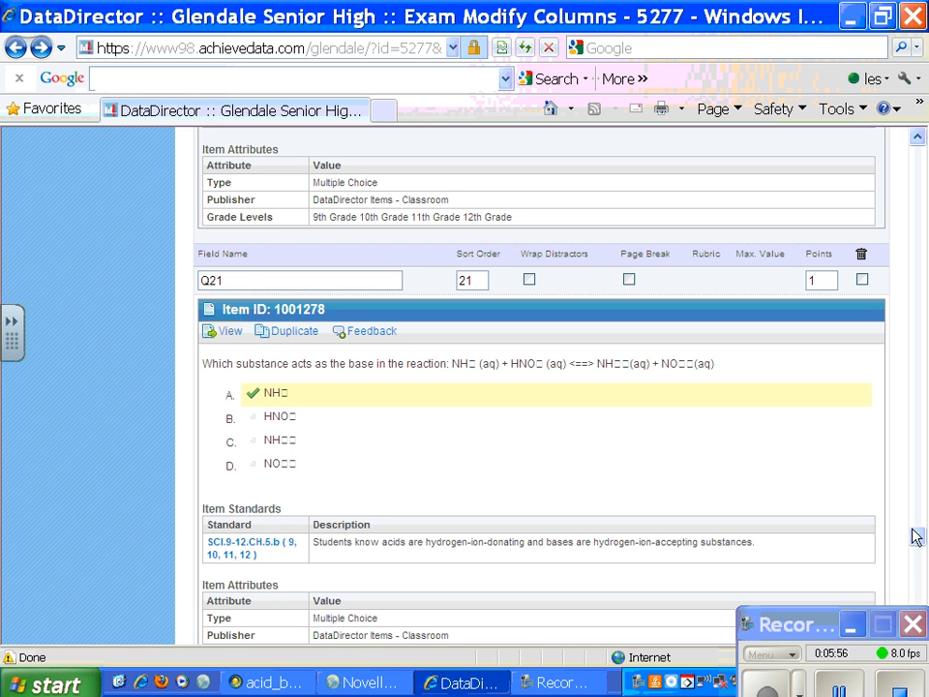
click(861, 280)
drag(915, 543, 919, 556)
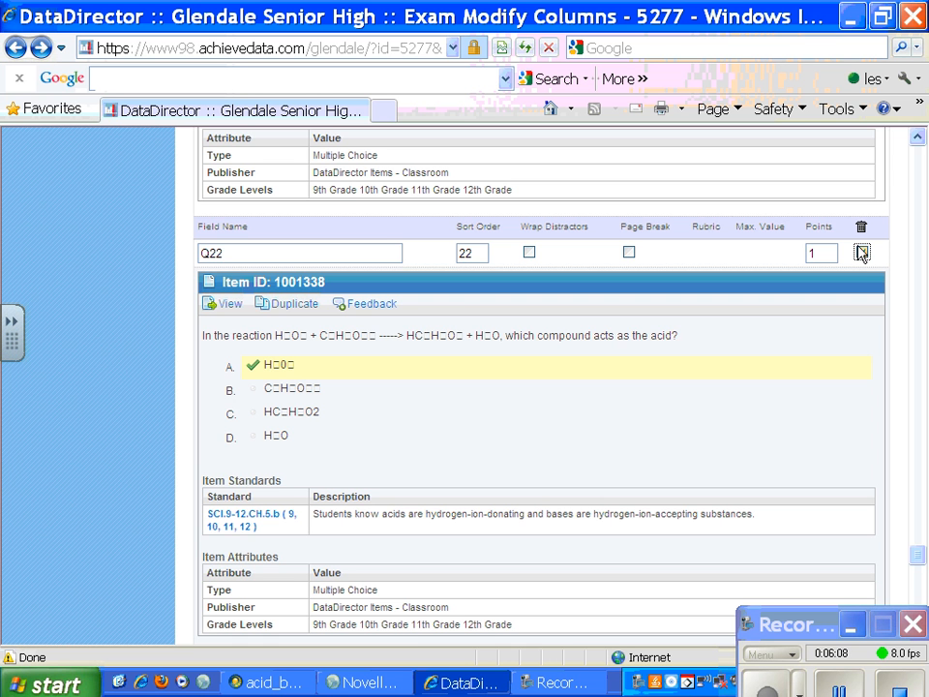
Step: Mark questions Q24 and Q25 of the exam for deletion as well
drag(917, 556, 921, 581)
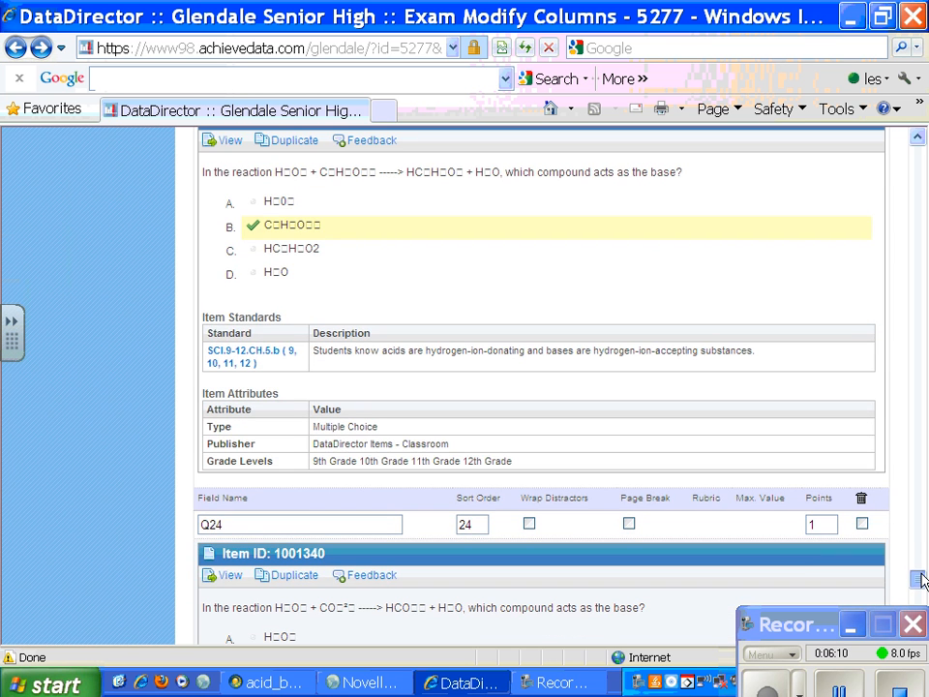
click(863, 524)
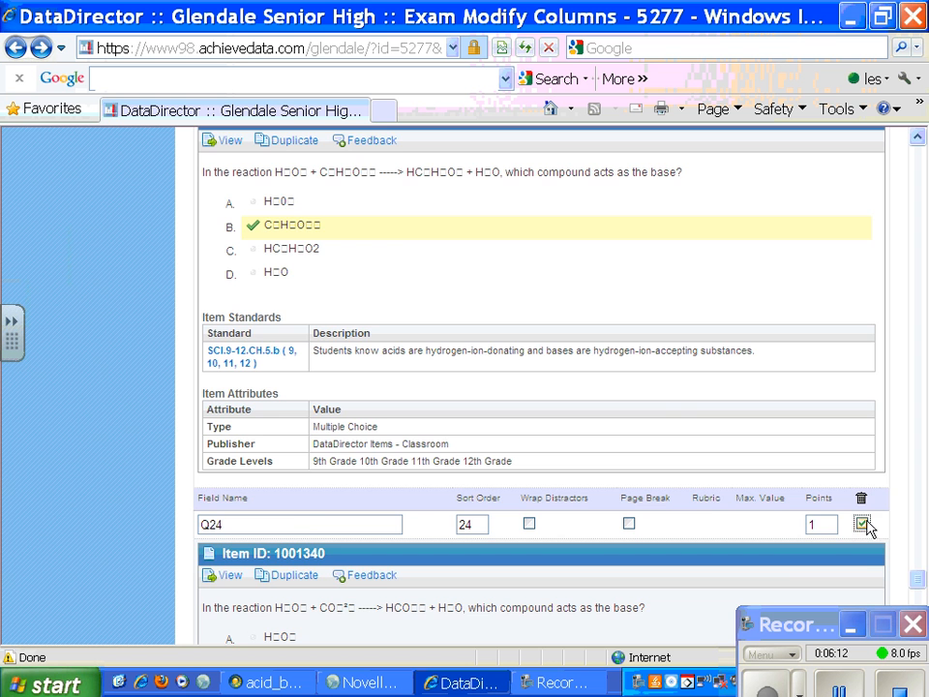
drag(922, 577, 917, 606)
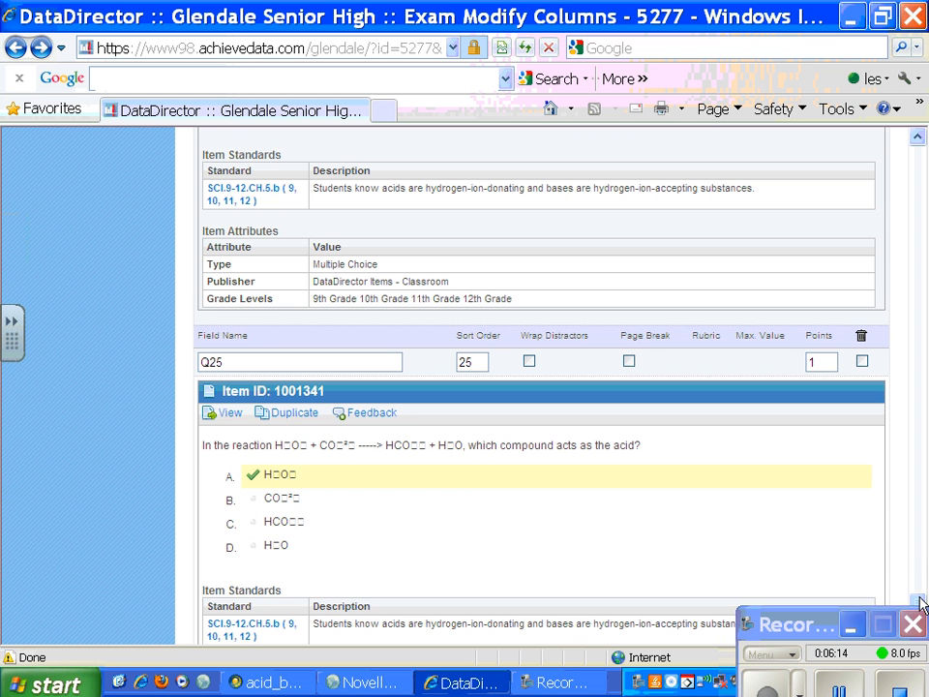
click(861, 362)
Step: Permanently delete all the marked questions from the exam and finish the exam creation
scroll(917, 606, up, 5)
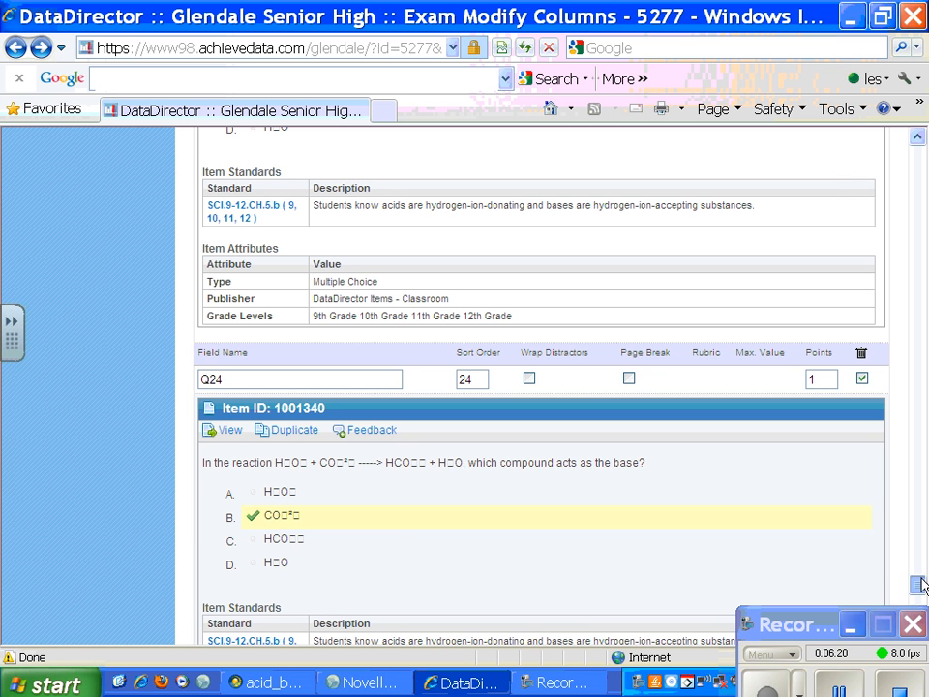
scroll(919, 606, down, 5)
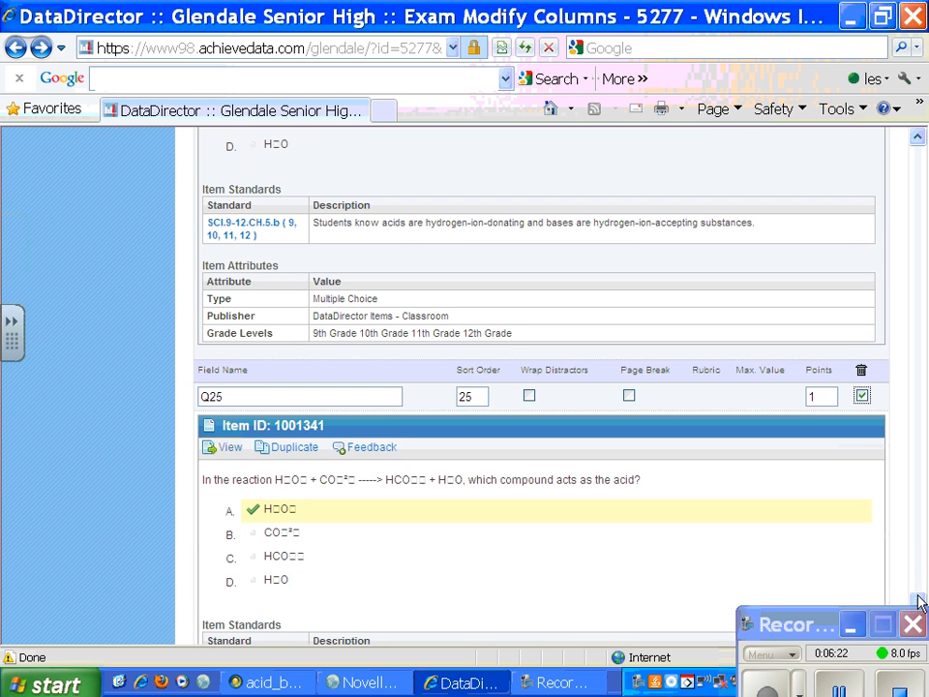
scroll(919, 602, up, 5)
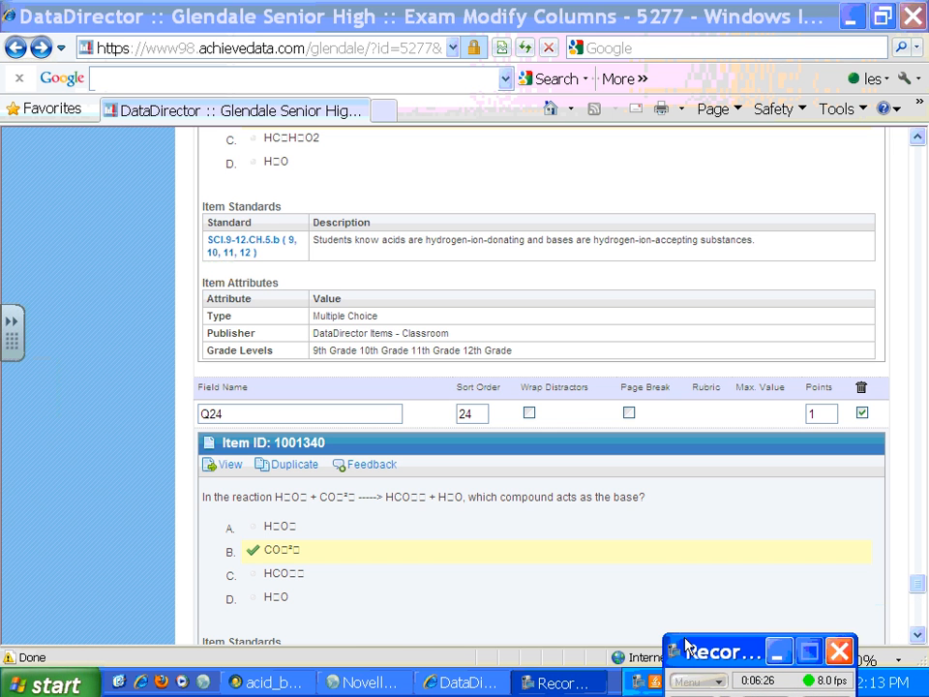
scroll(919, 598, down, 3)
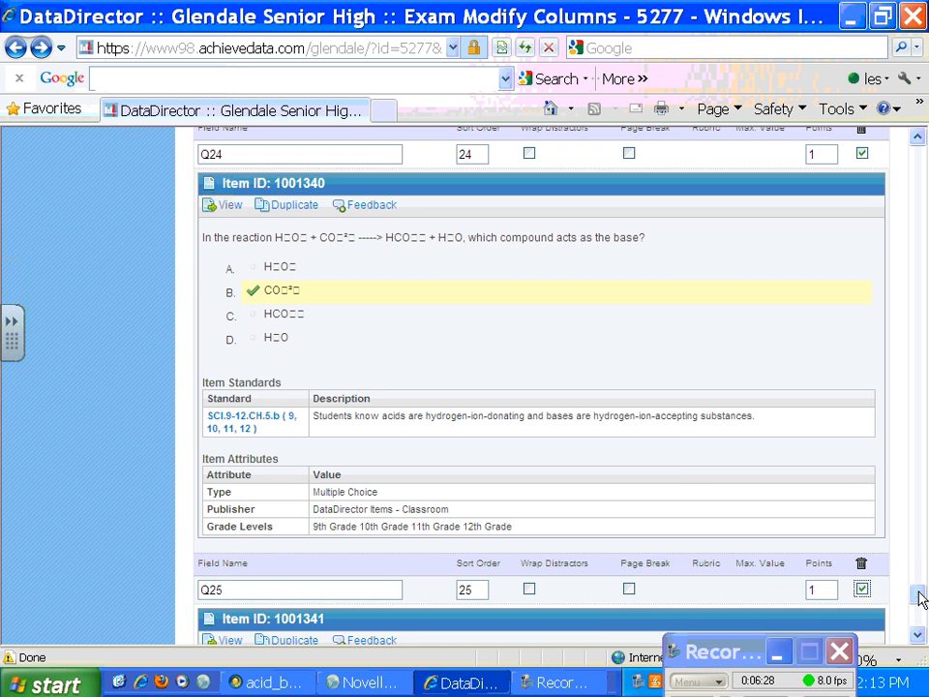
scroll(920, 598, down, 6)
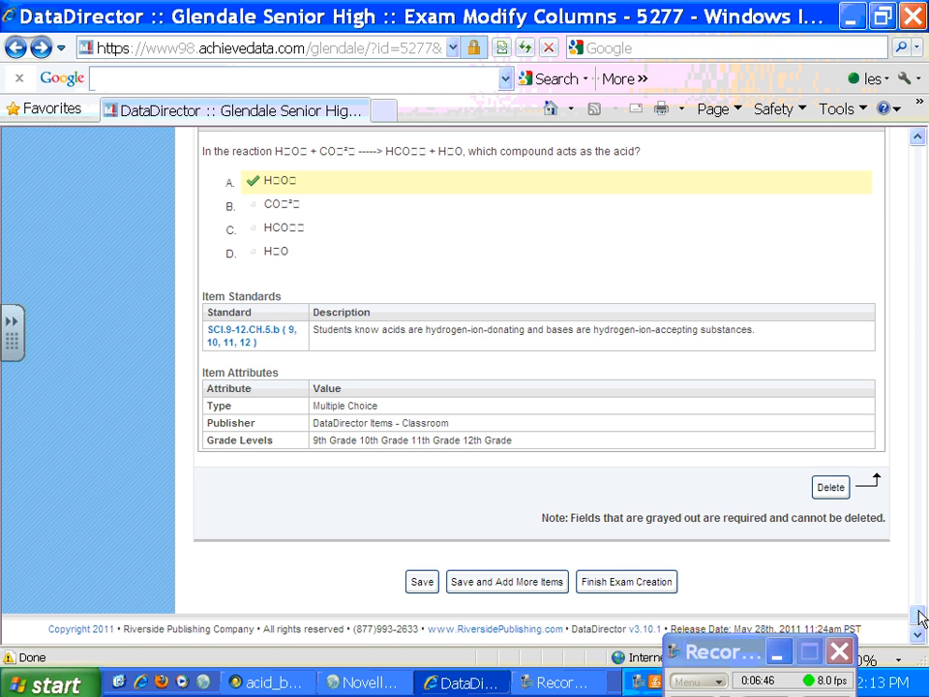
click(831, 488)
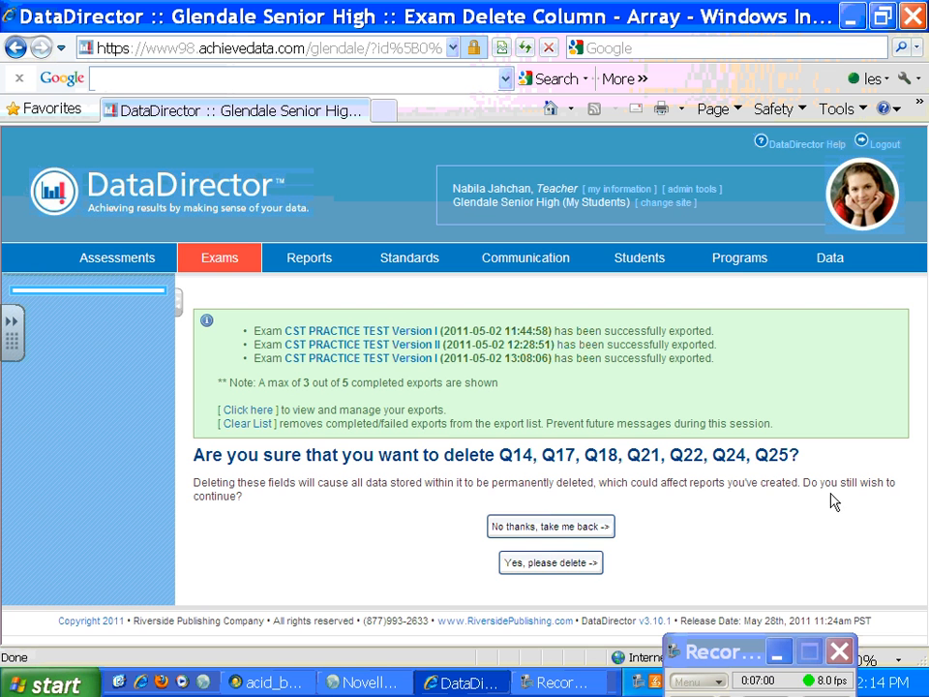
click(551, 563)
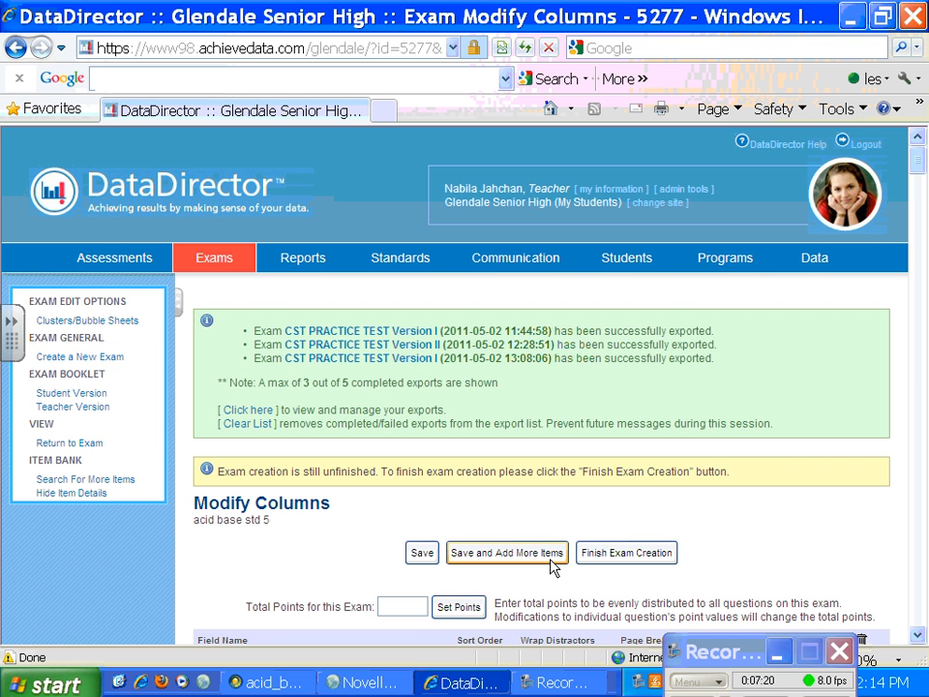
mouse_move(916, 162)
mouse_down()
mouse_move(919, 197)
mouse_move(922, 182)
mouse_up()
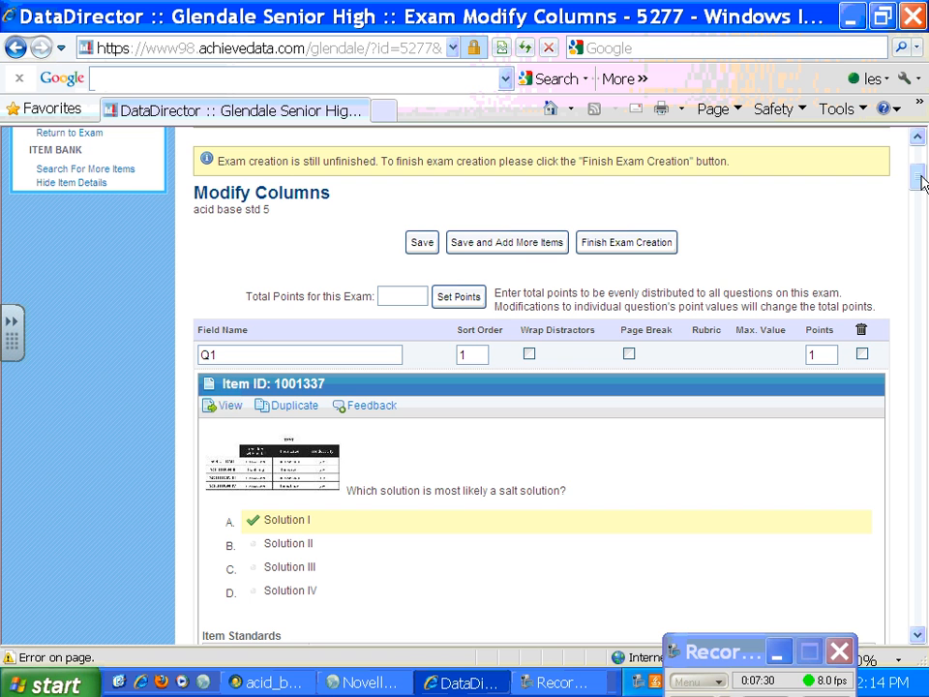
click(630, 246)
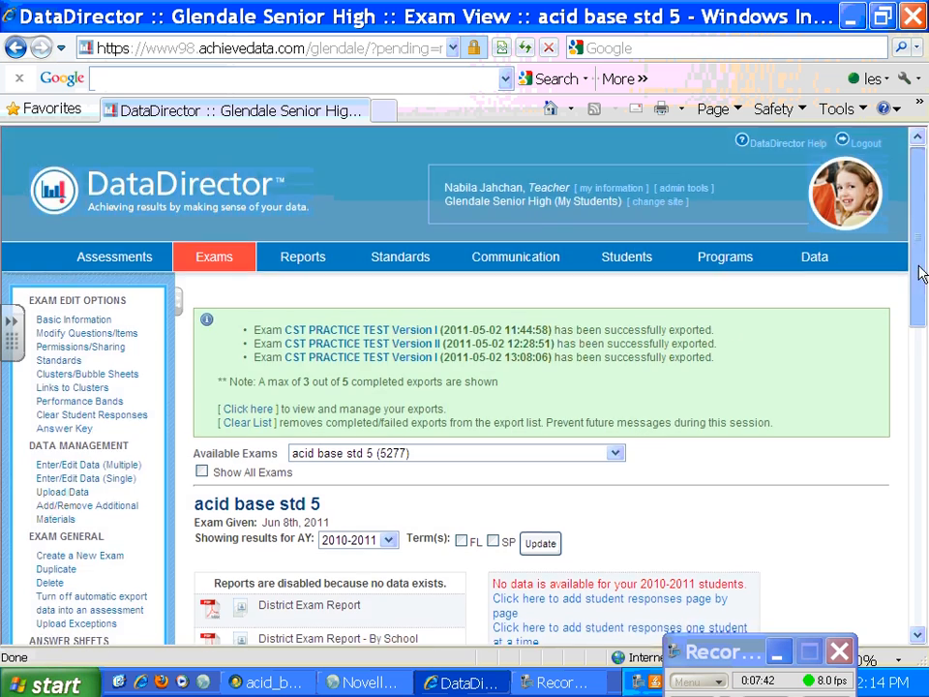
Step: Open the version mapping of the acid base std 5 exam and add 5 new versions
drag(921, 267, 920, 493)
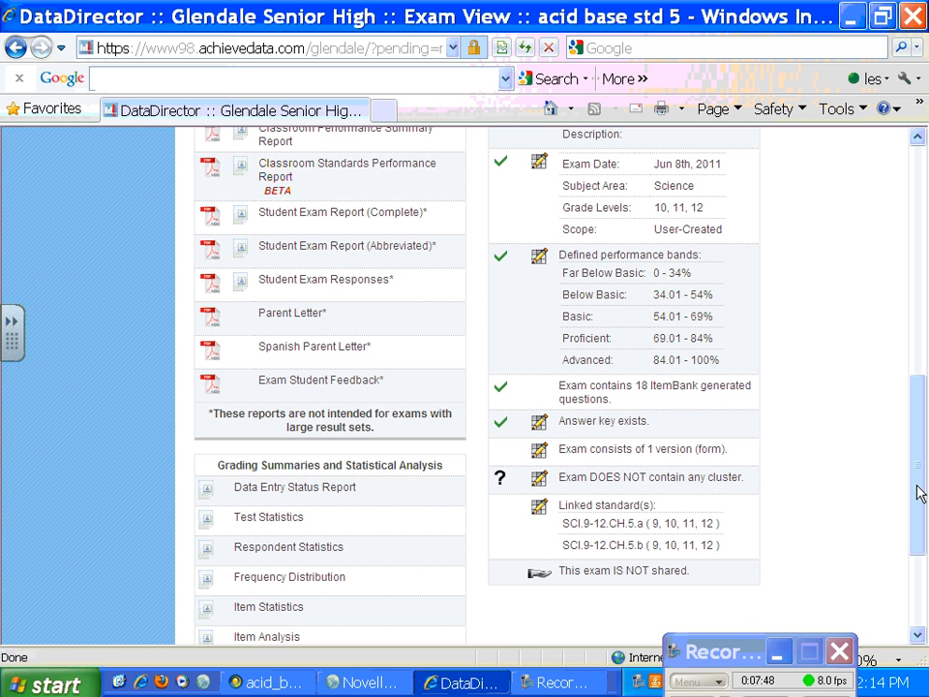
click(539, 449)
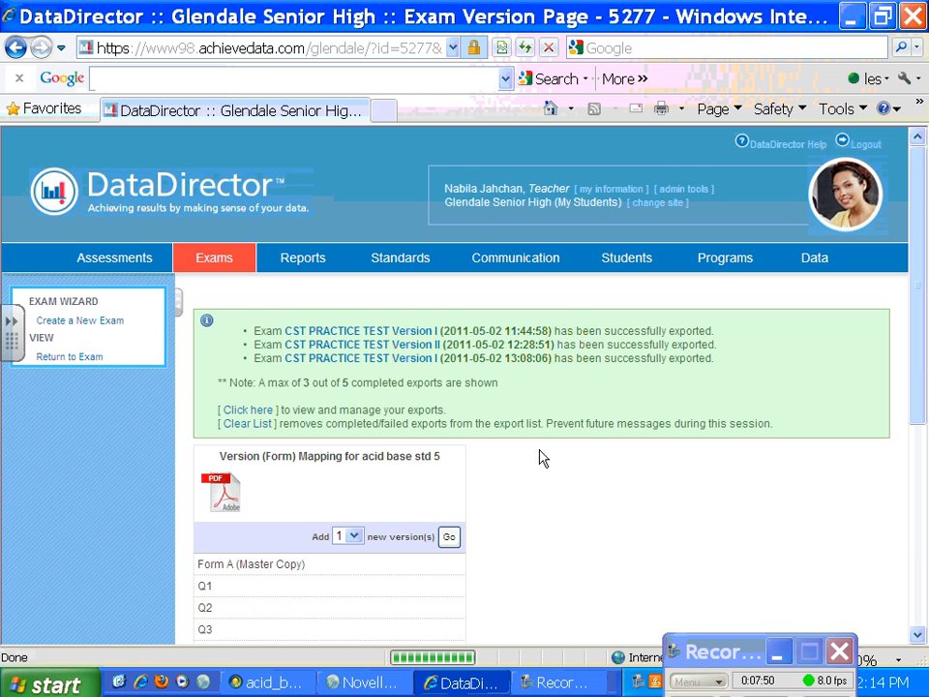
drag(918, 360, 920, 425)
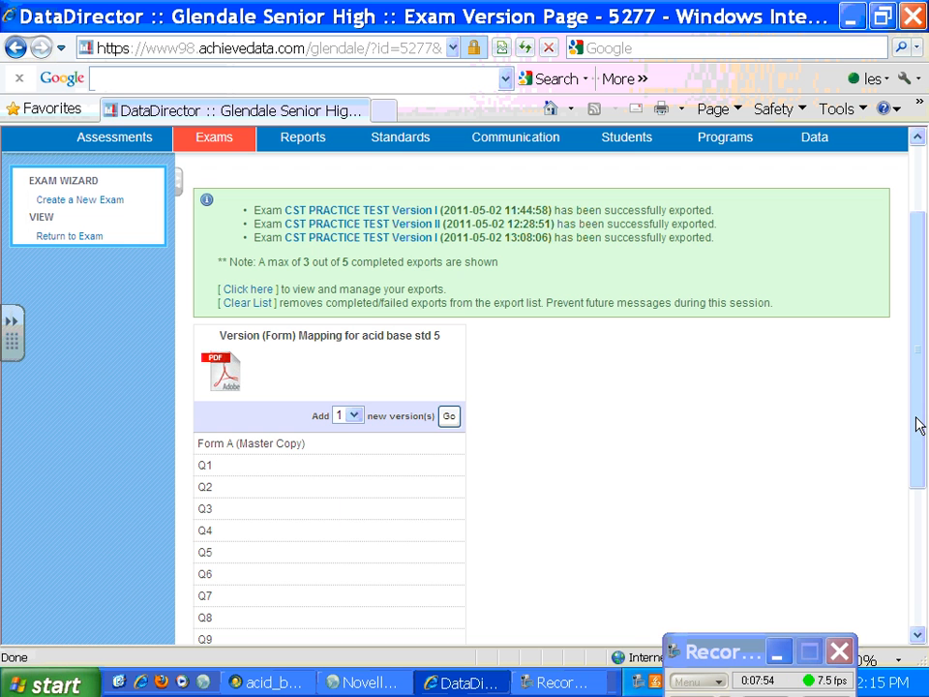
click(354, 415)
click(346, 490)
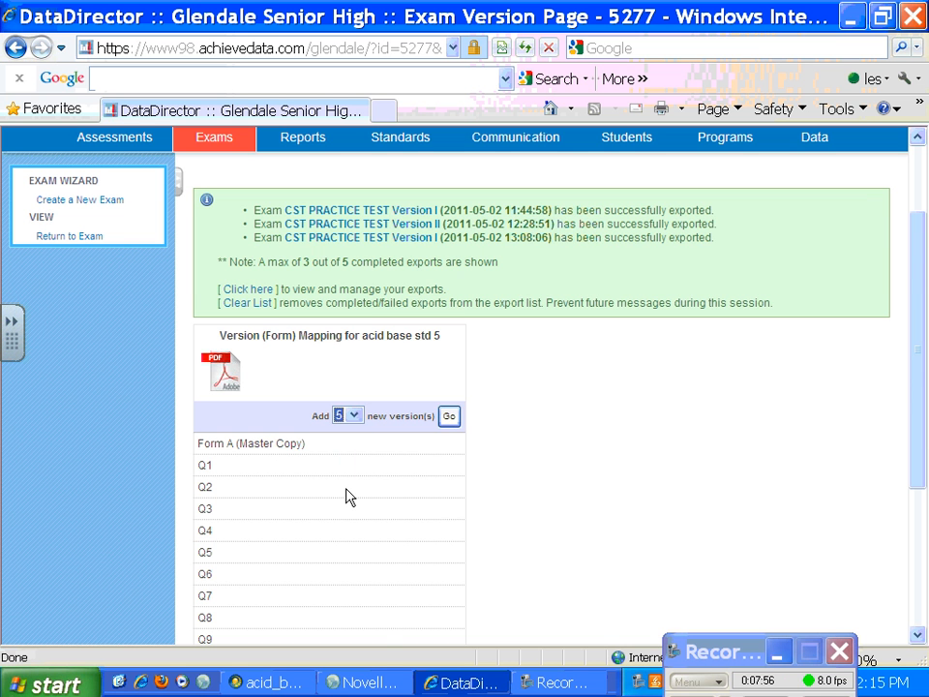
click(449, 417)
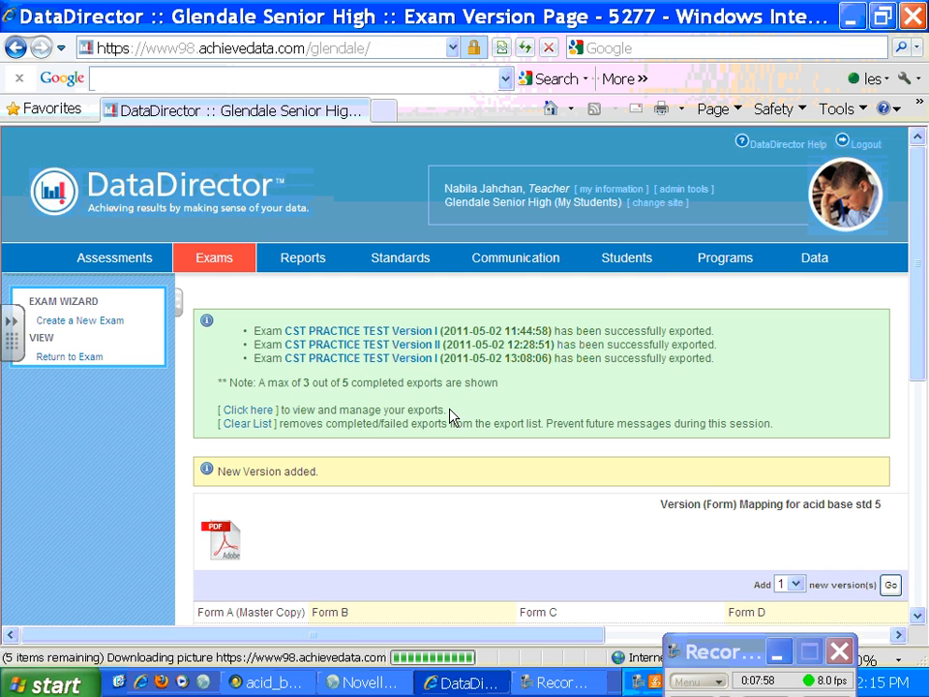
Step: Examine how the version mapping table reorders the Form A questions in Forms B through F
drag(922, 348, 920, 508)
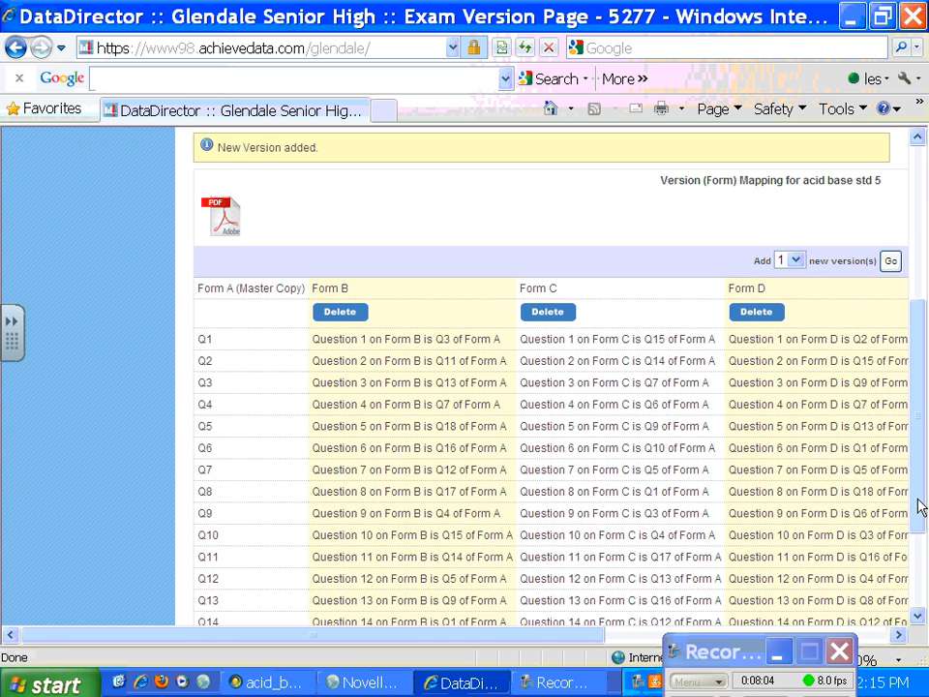
drag(579, 636, 816, 649)
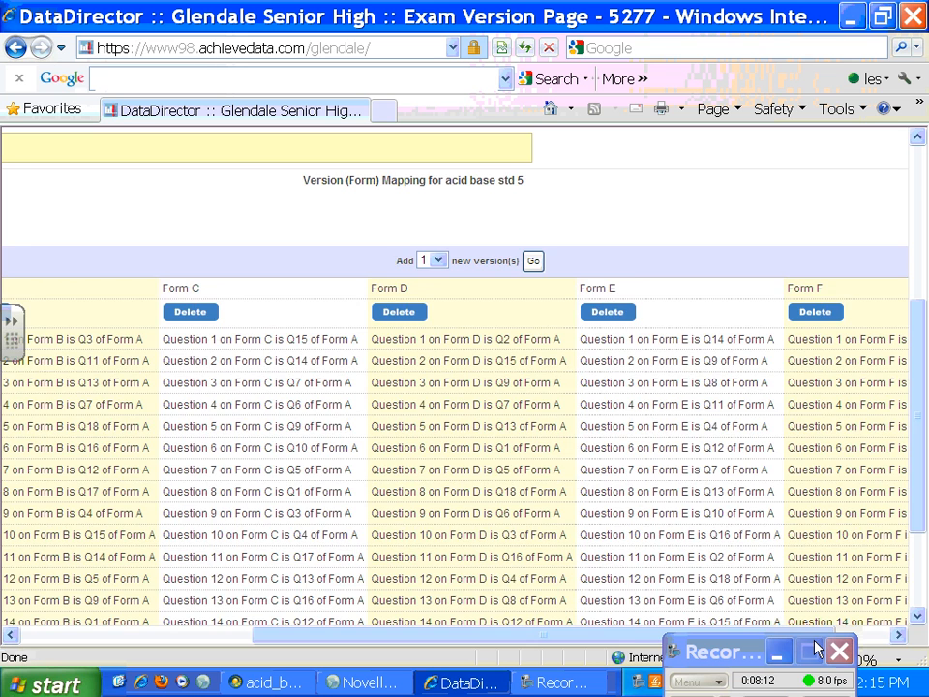
drag(637, 636, 327, 639)
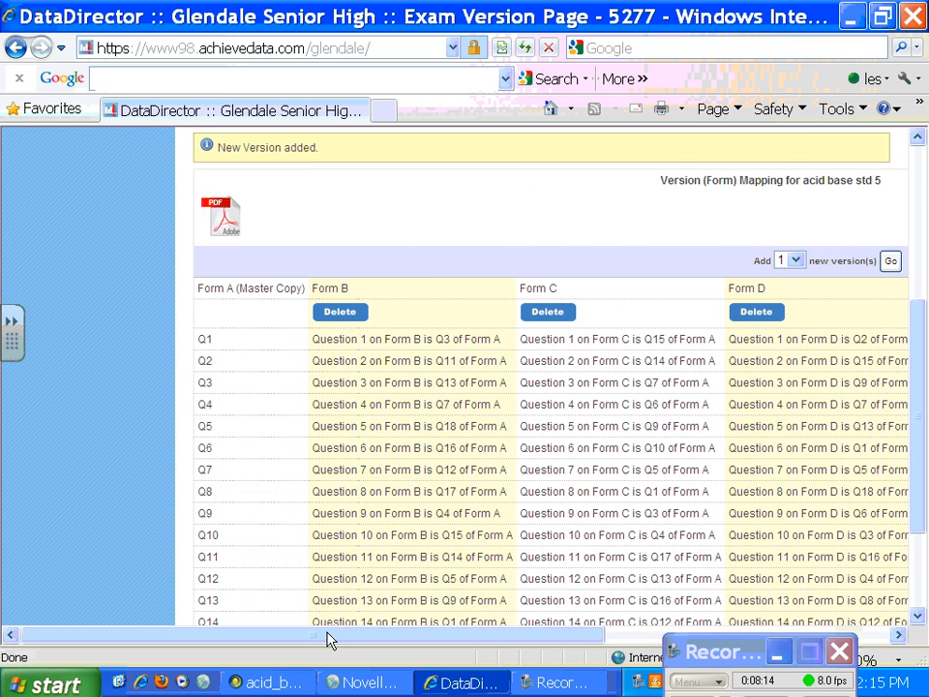
drag(920, 353, 922, 469)
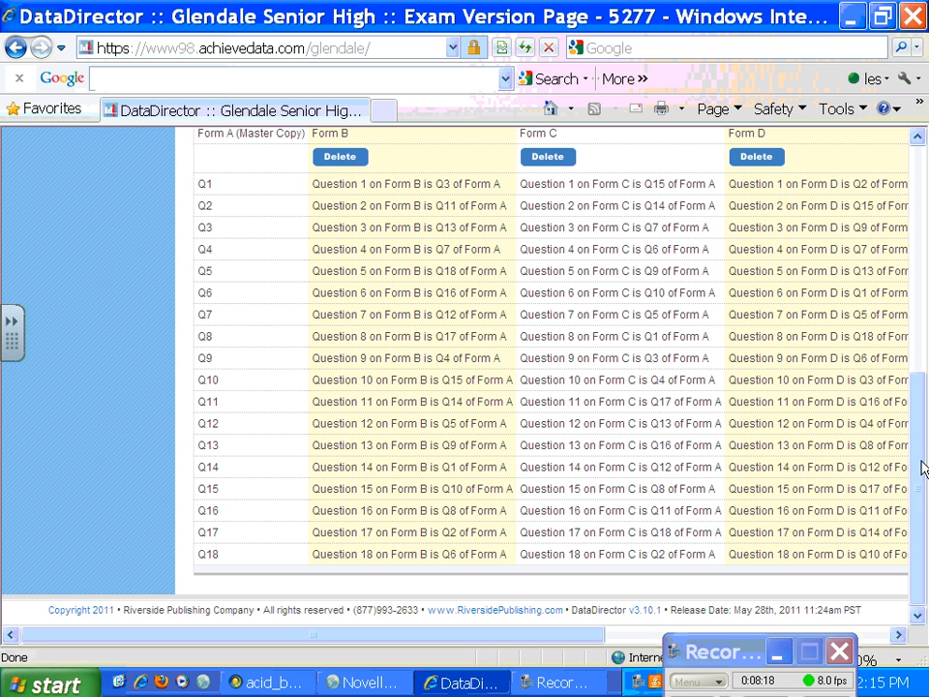
drag(922, 468, 922, 374)
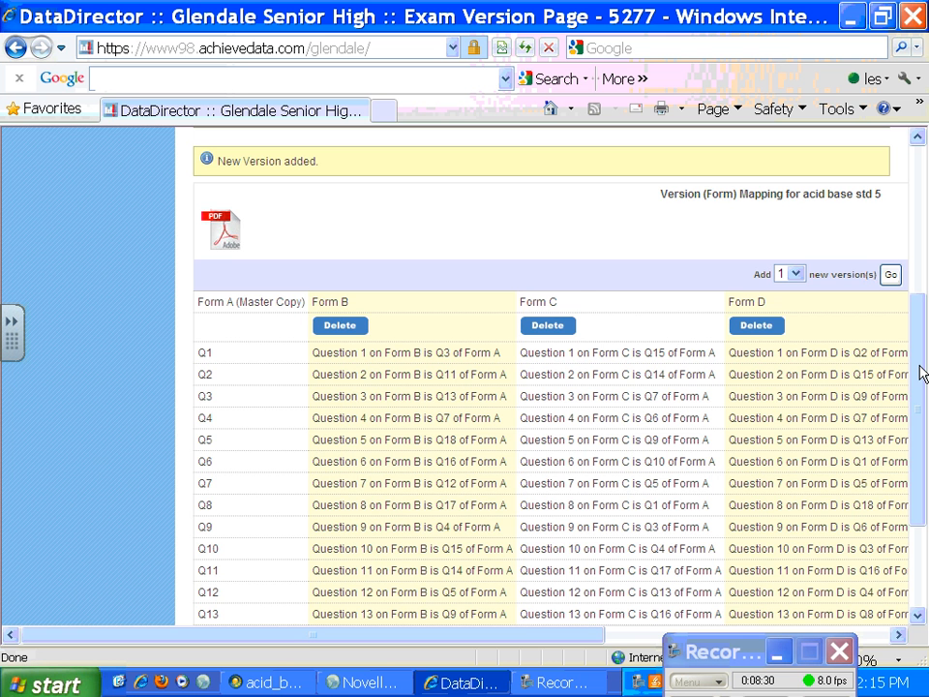
Step: Return to the exam view and review its summary and the exam materials offered for download
click(15, 49)
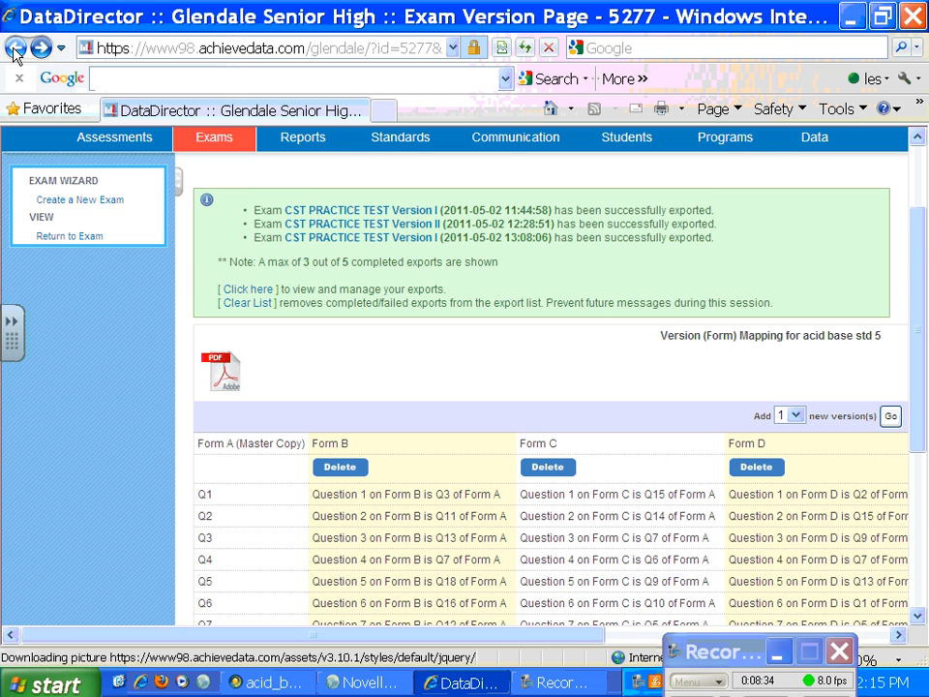
drag(919, 343, 924, 399)
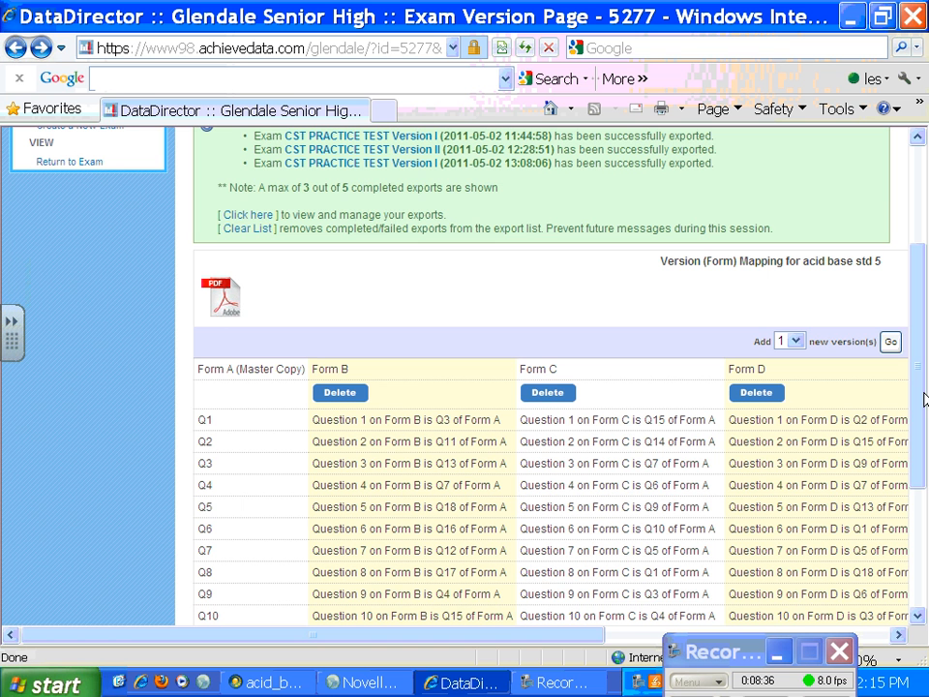
click(16, 50)
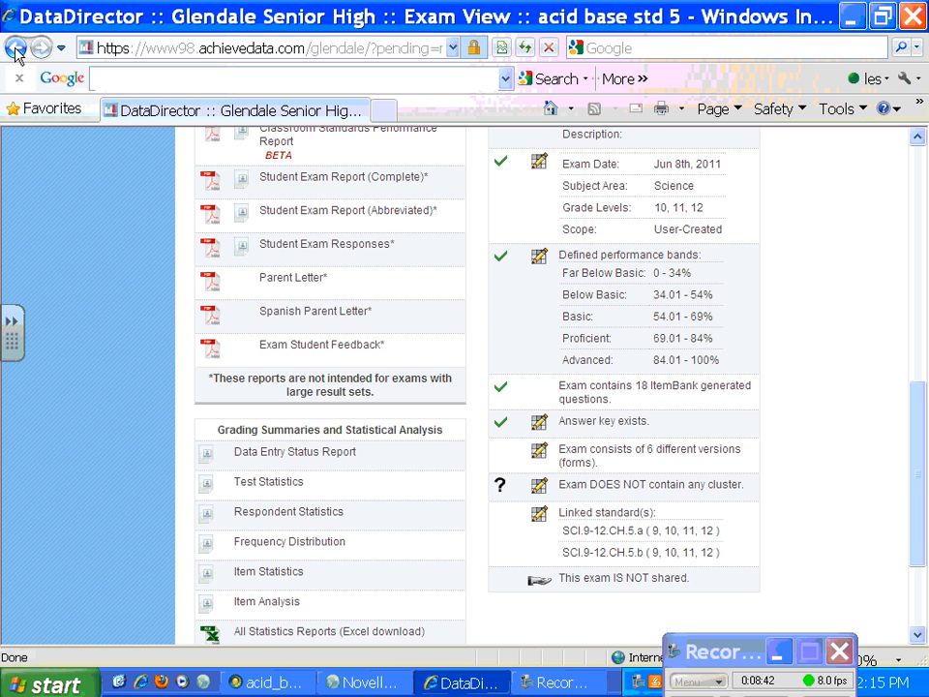
drag(919, 445, 918, 468)
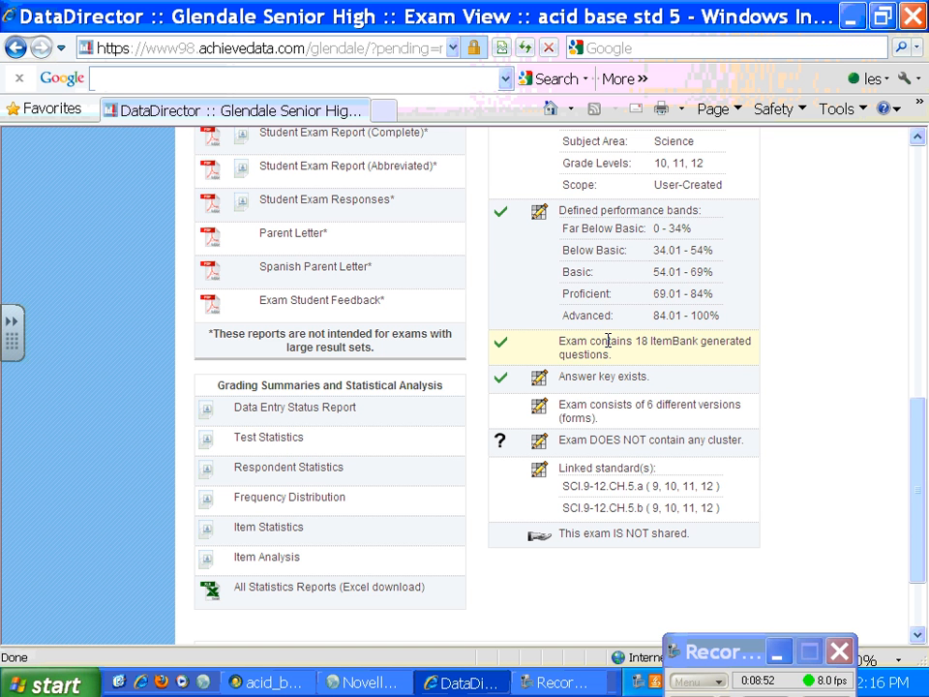
drag(918, 434, 915, 499)
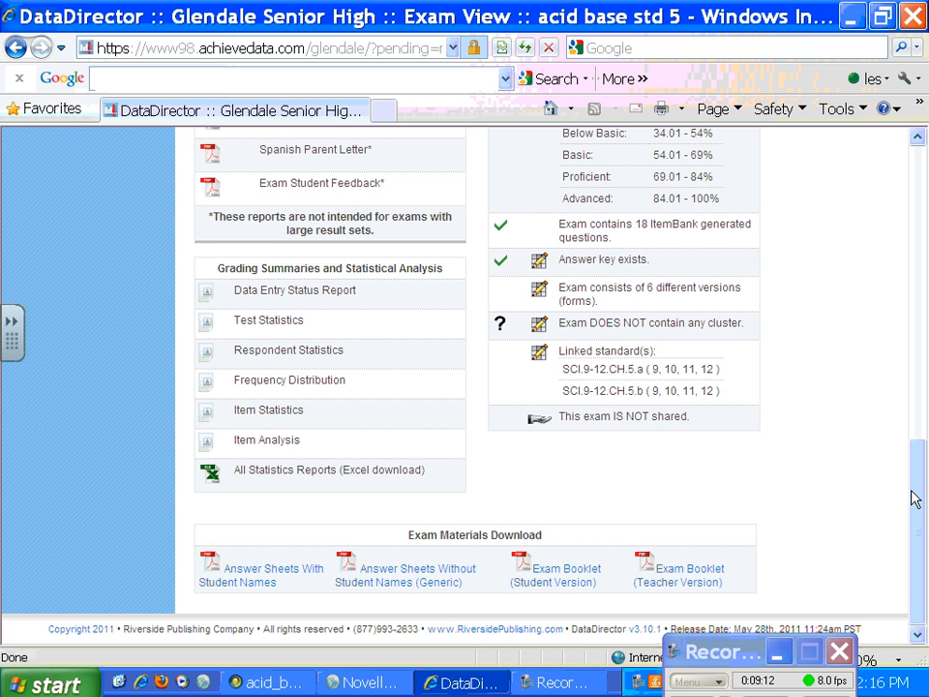
drag(915, 498, 921, 423)
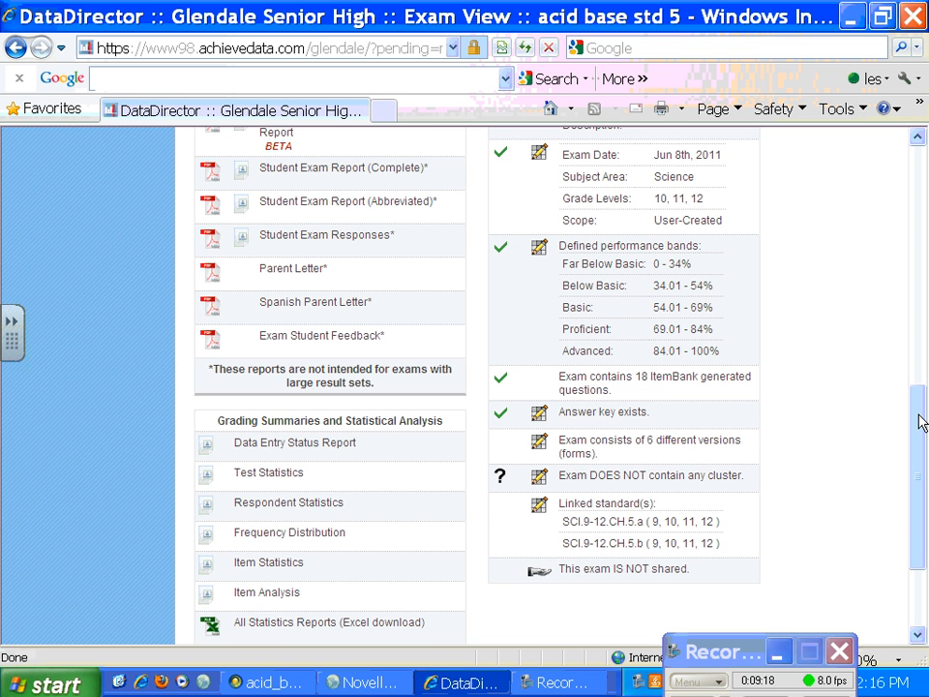
drag(919, 429, 921, 382)
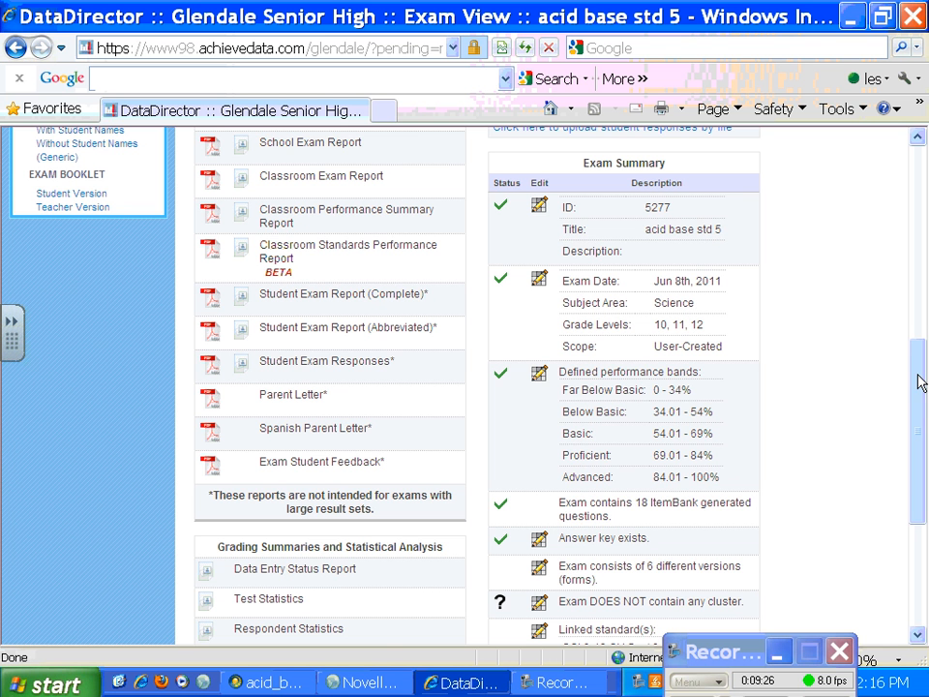
Step: Open the acid base std 5 summary for editing, review its date, grade, subject and scope settings, and return to the exam view
click(539, 281)
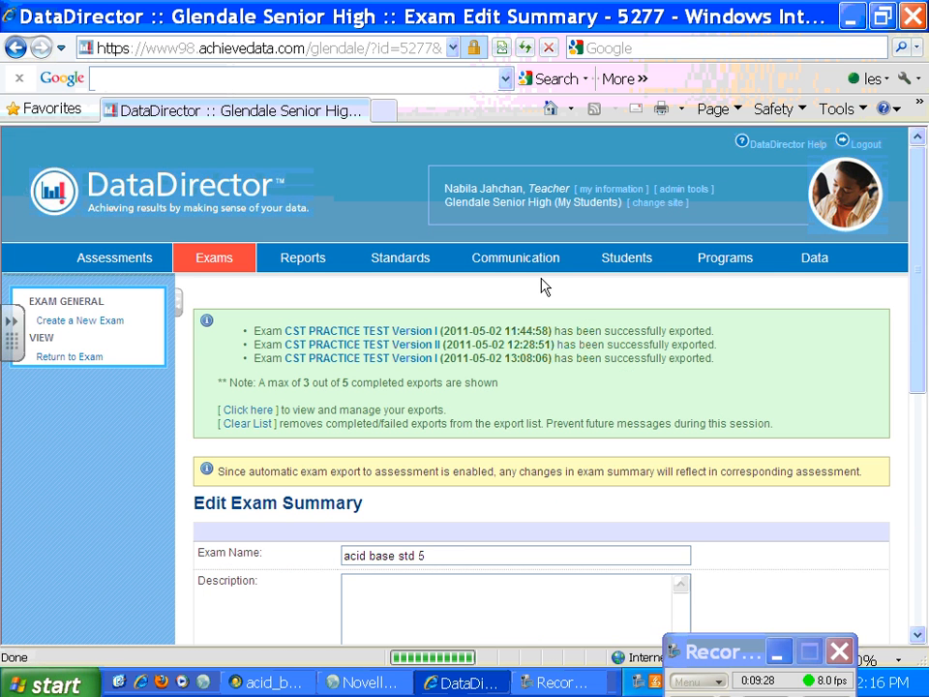
scroll(915, 348, down, 2)
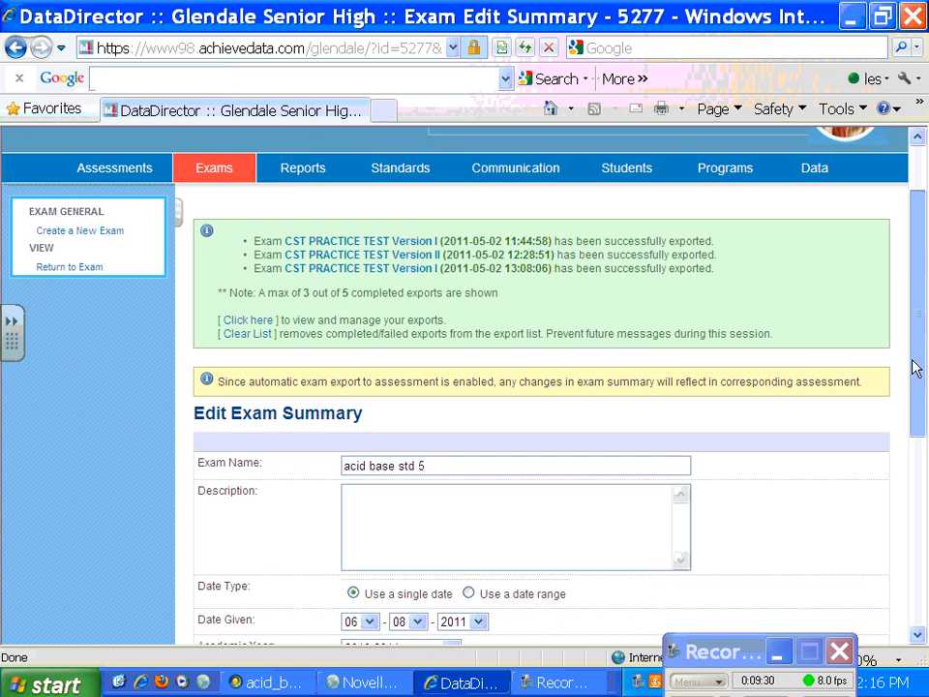
drag(911, 360, 908, 529)
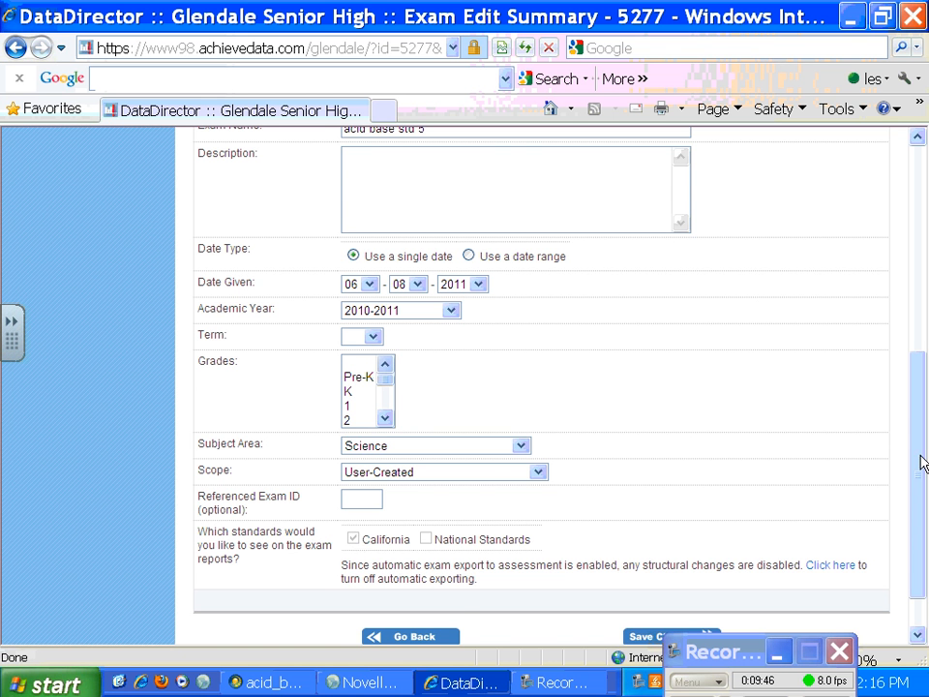
drag(920, 461, 922, 268)
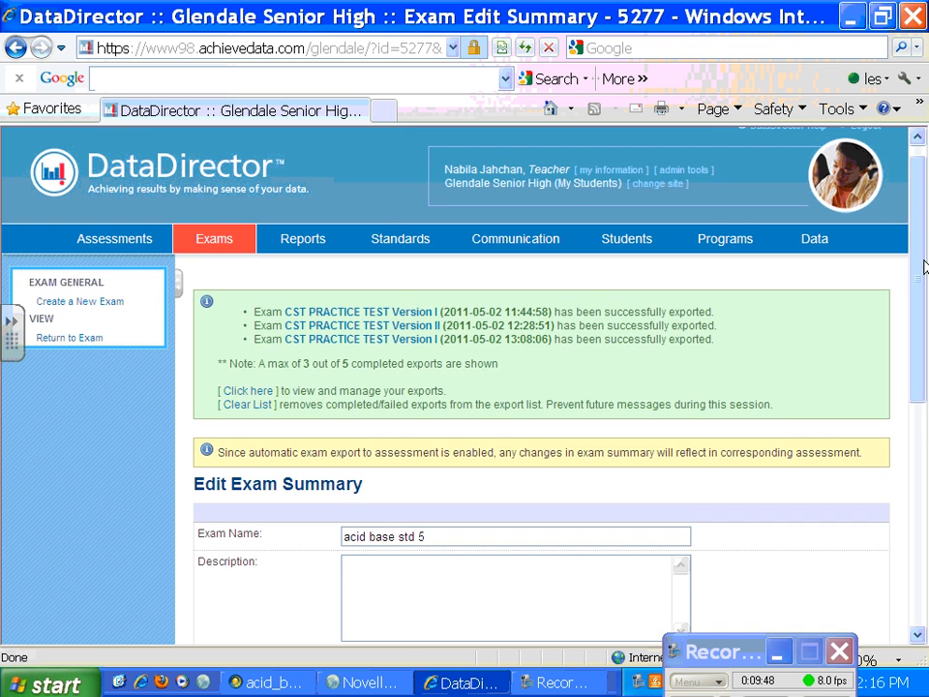
click(16, 48)
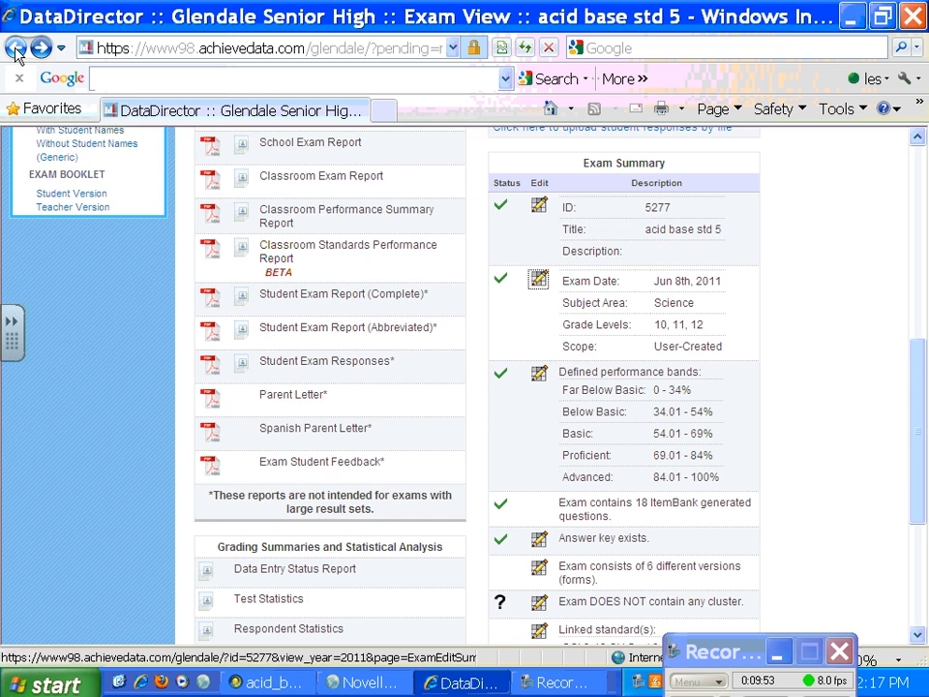
click(15, 49)
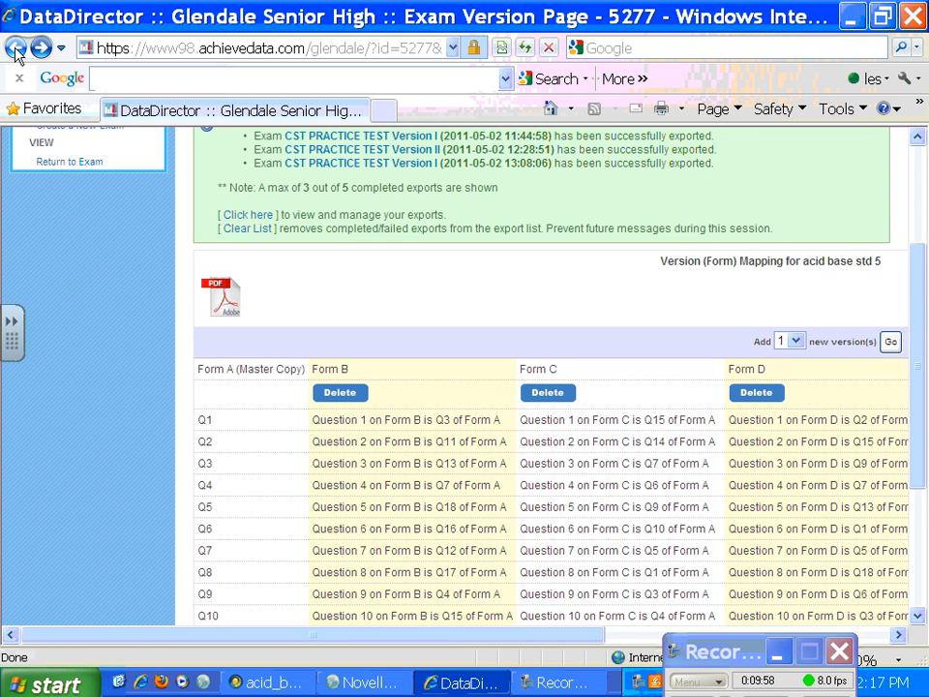
click(40, 50)
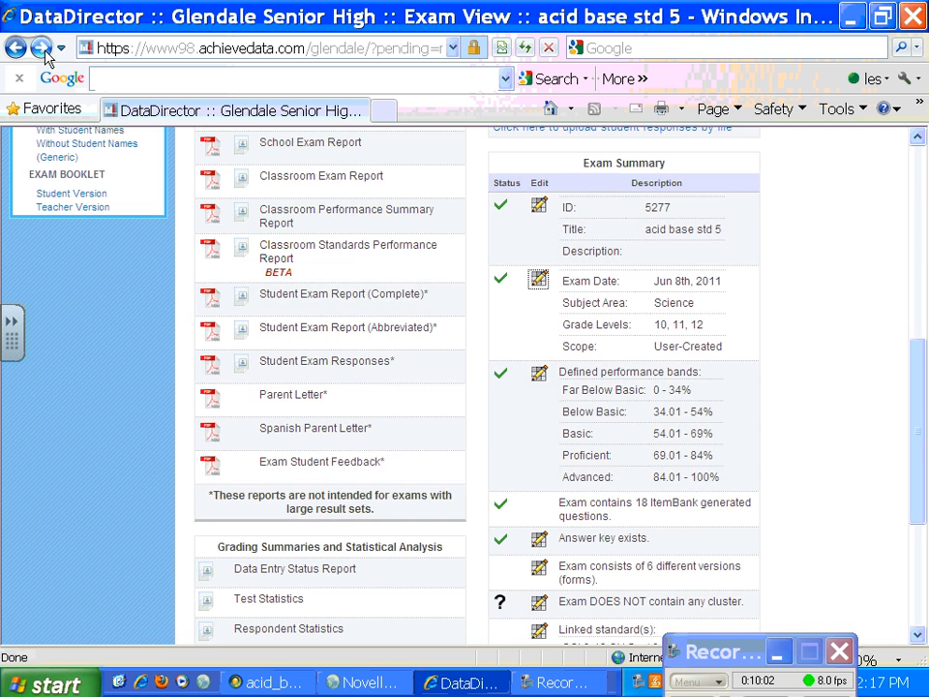
Step: Create the student version exam booklet for Form A (Master Copy) in RTF format with the medium 10 pt font
drag(915, 349, 924, 511)
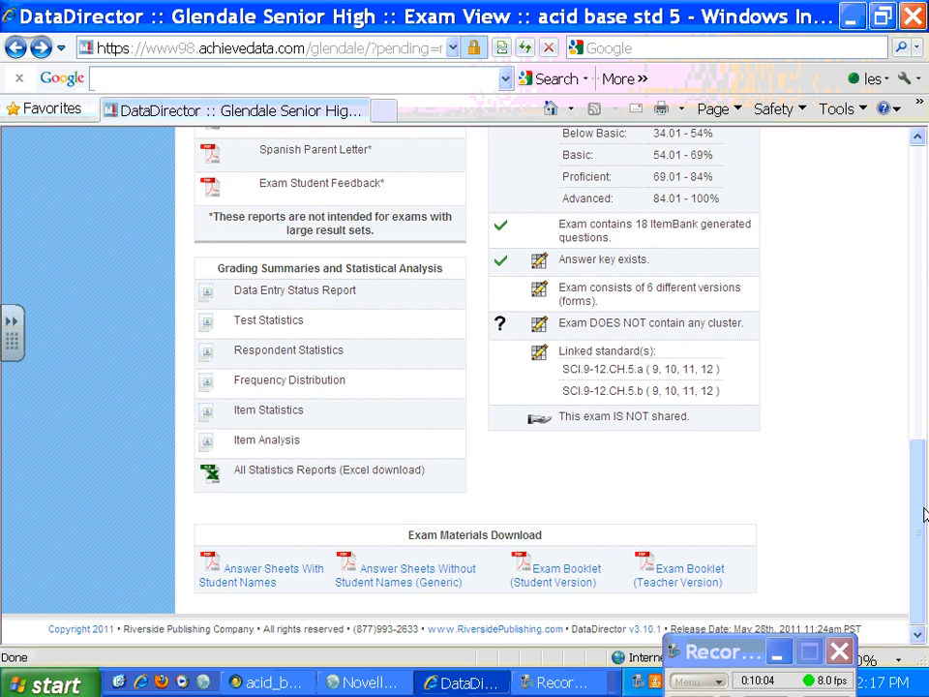
click(557, 574)
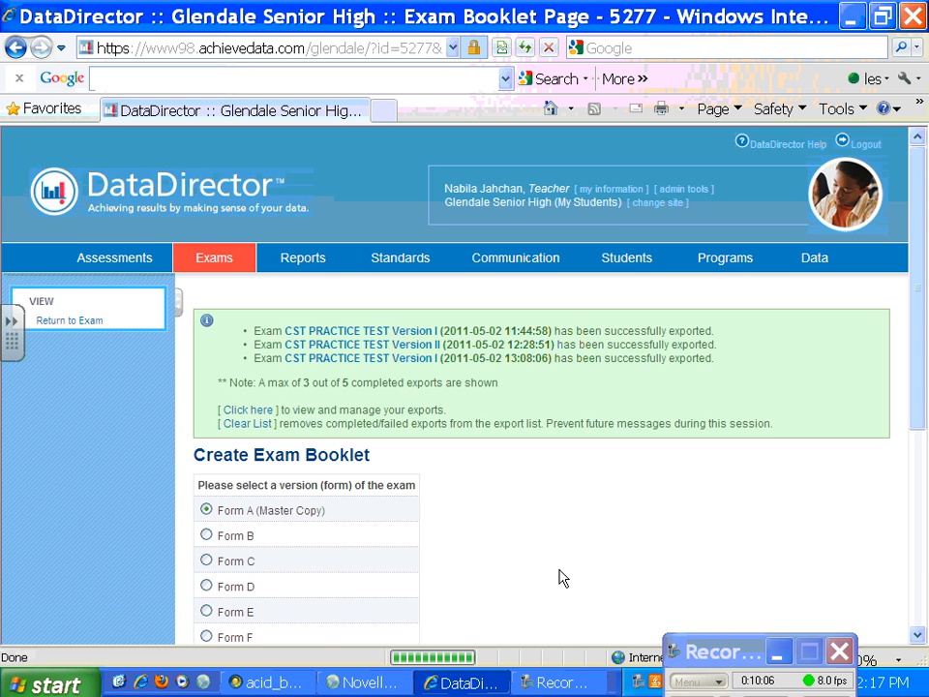
drag(914, 382, 905, 522)
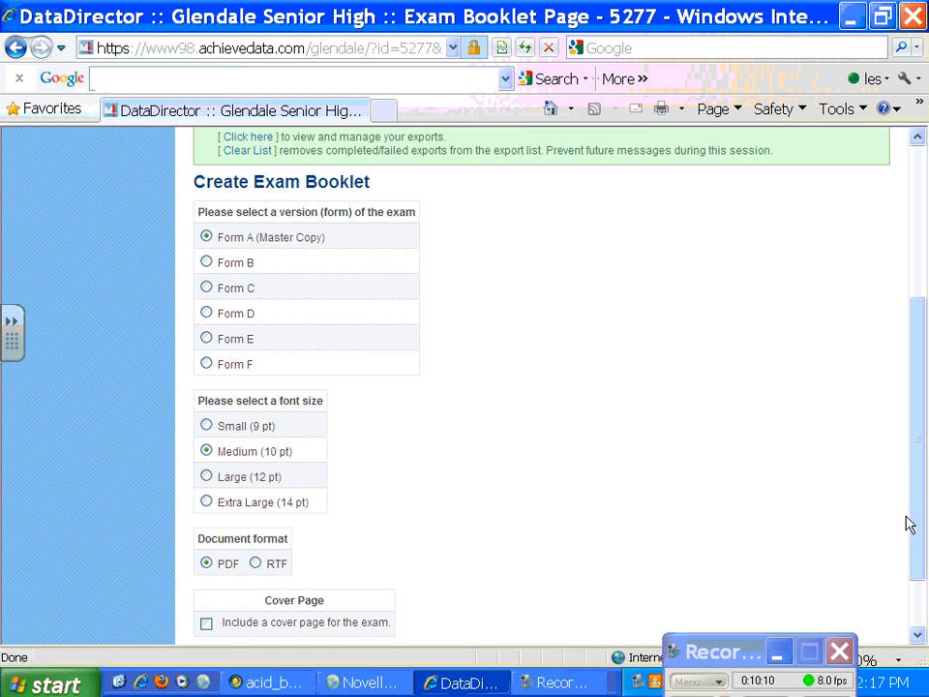
click(255, 563)
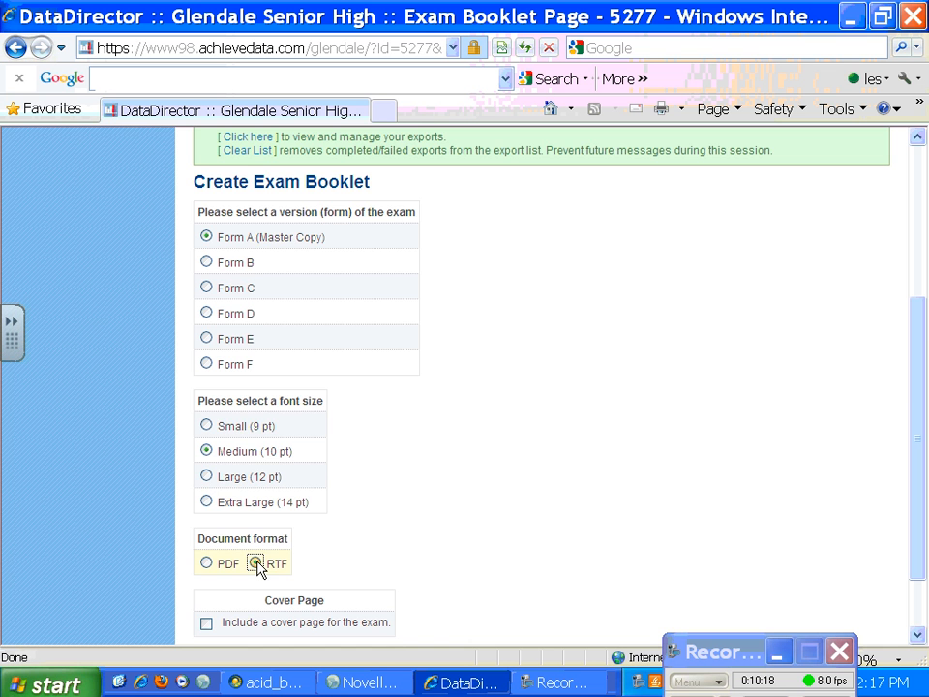
drag(918, 456, 919, 502)
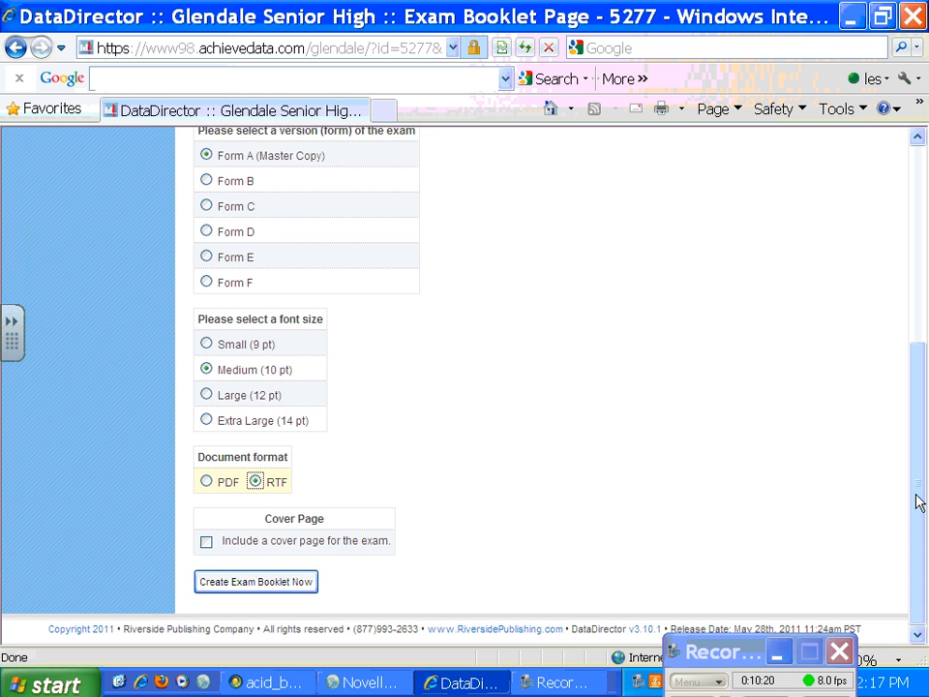
click(263, 581)
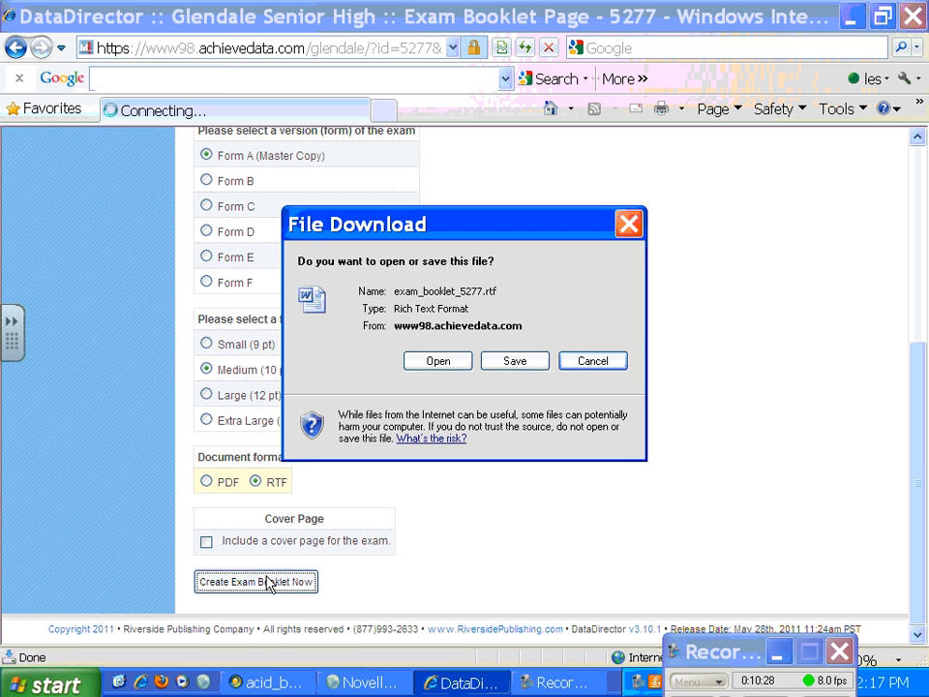
Step: Open the generated RTF booklet in Microsoft Word, look over its questions and close it
click(438, 360)
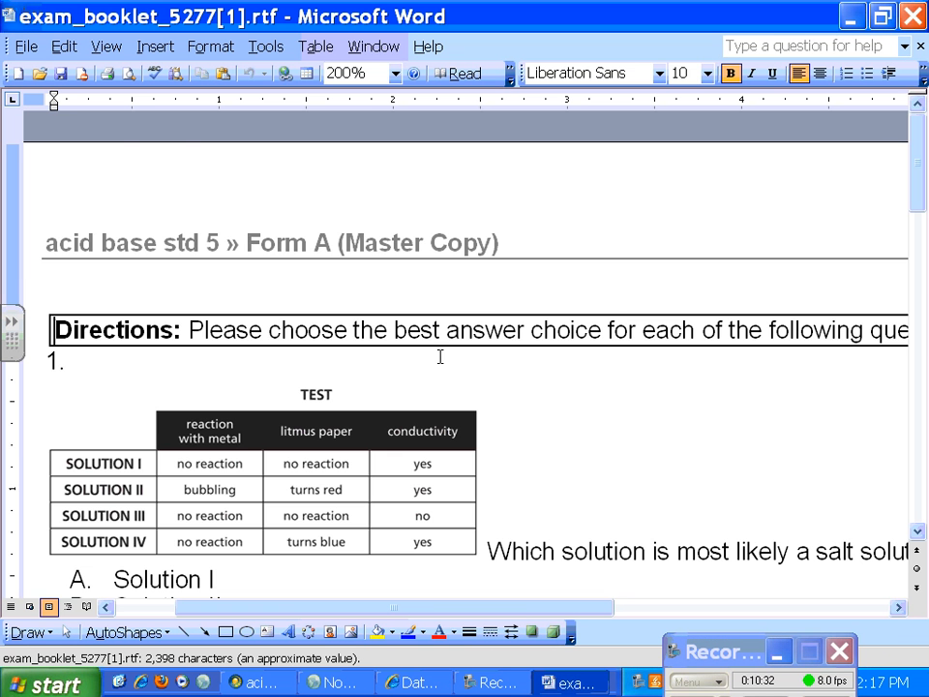
drag(919, 367, 921, 150)
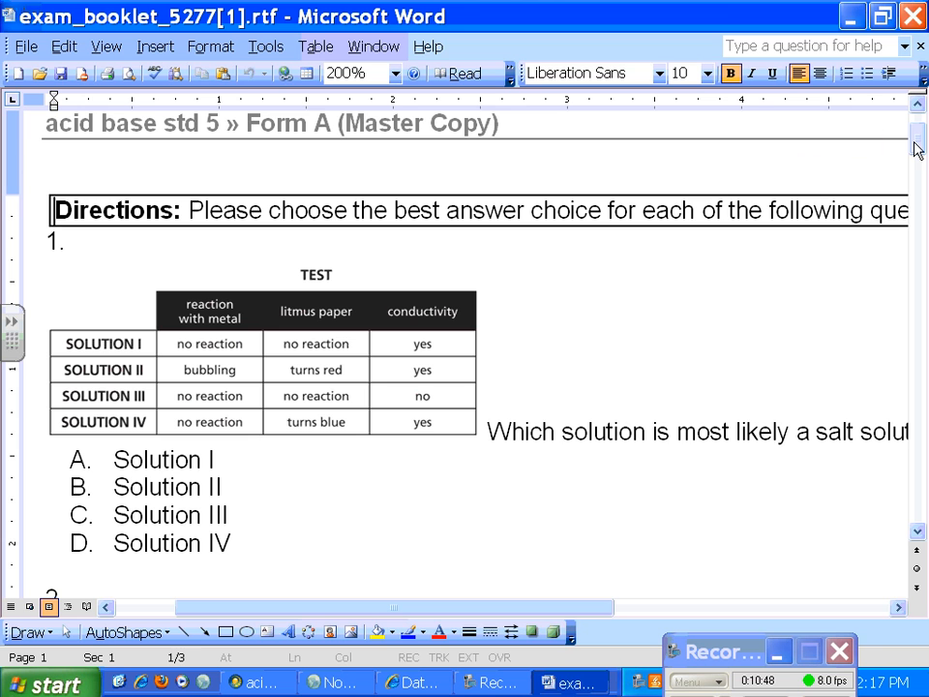
click(912, 16)
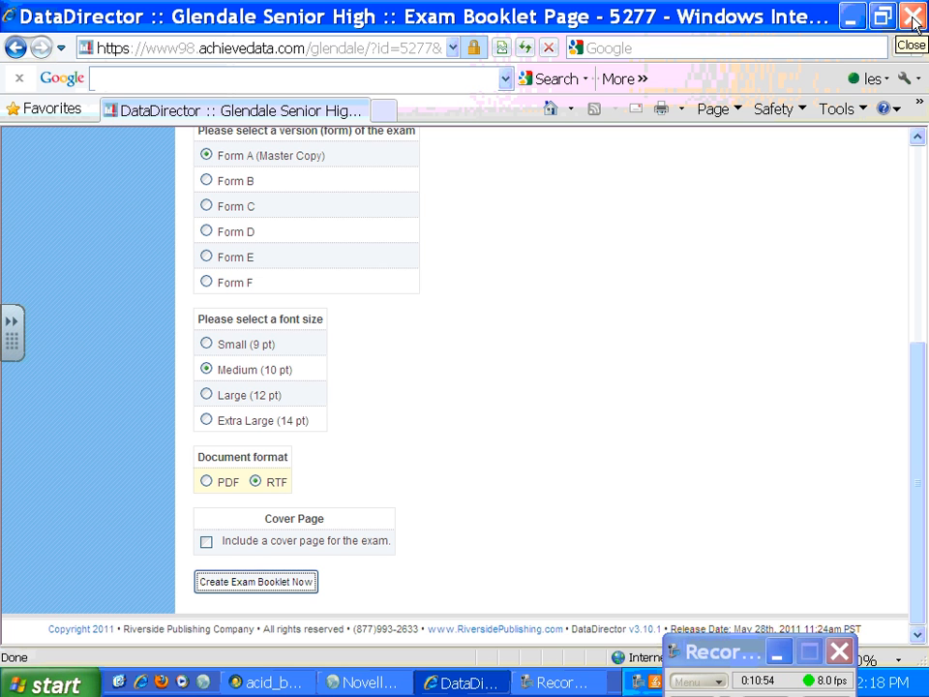
Step: Create the Form A student booklet again in PDF format and open it in Adobe Reader
click(207, 481)
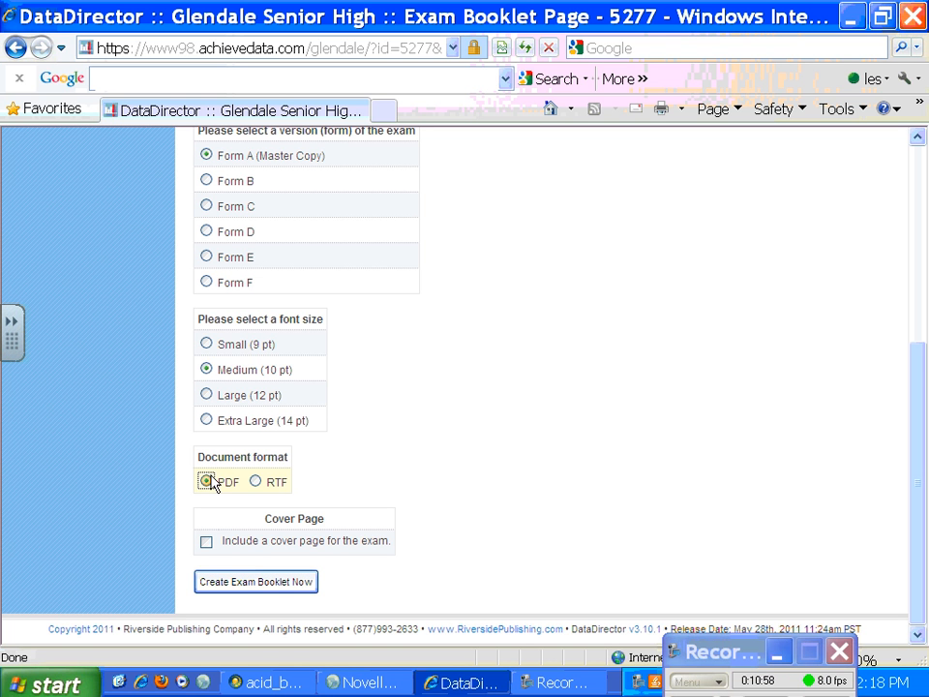
click(275, 586)
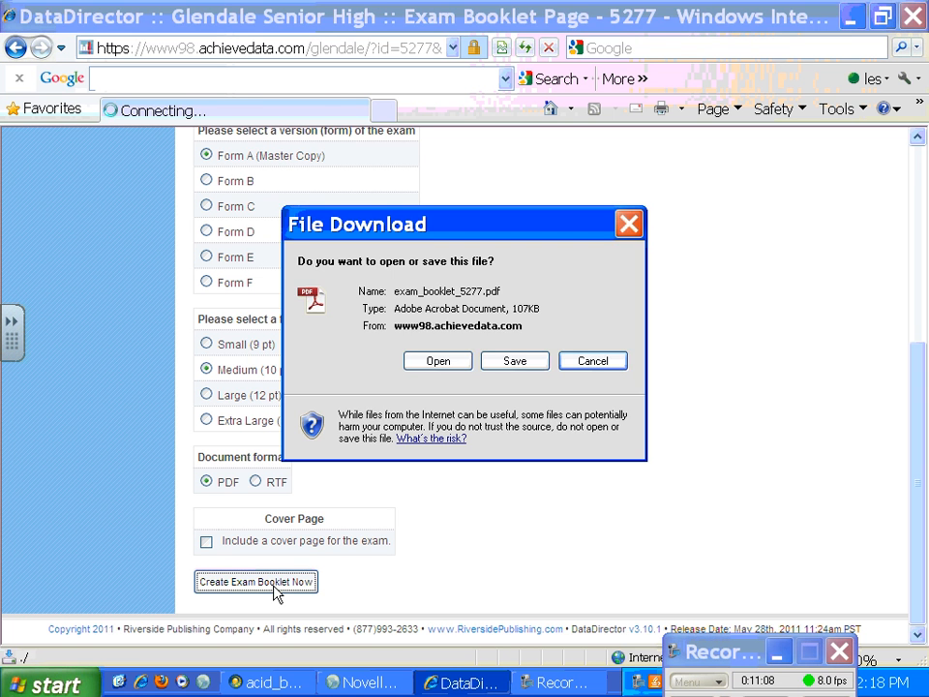
click(447, 364)
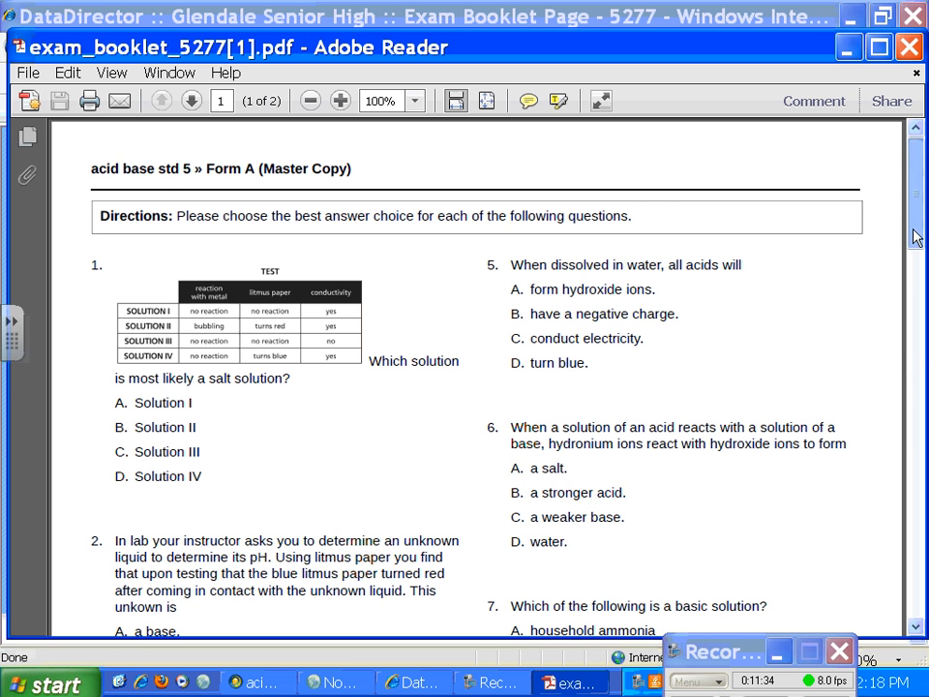
Step: Look over the PDF booklet, close it and return to the exam view
drag(914, 233, 918, 176)
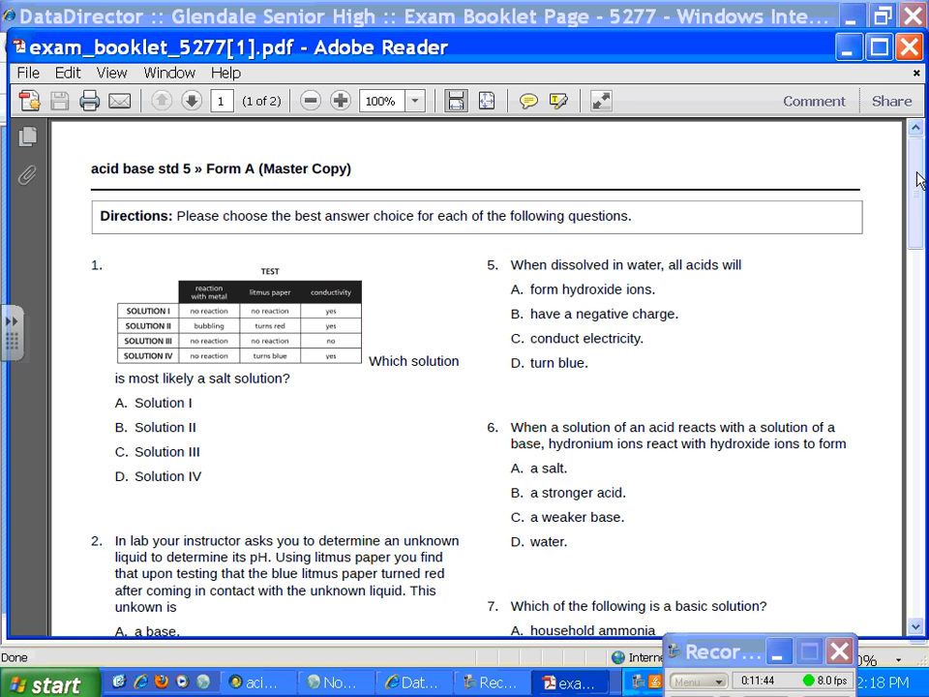
click(909, 47)
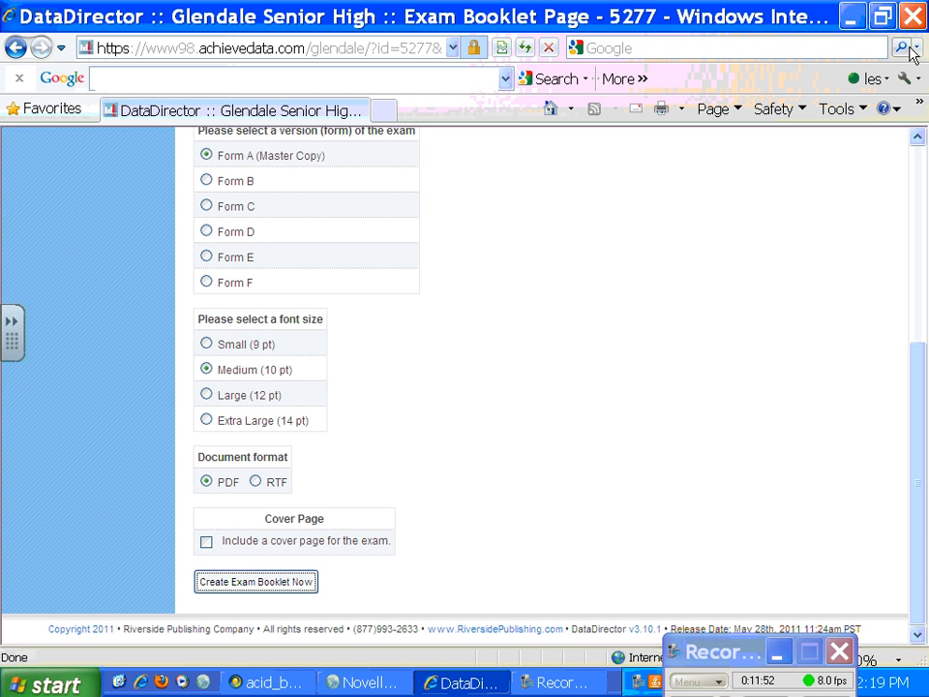
click(15, 49)
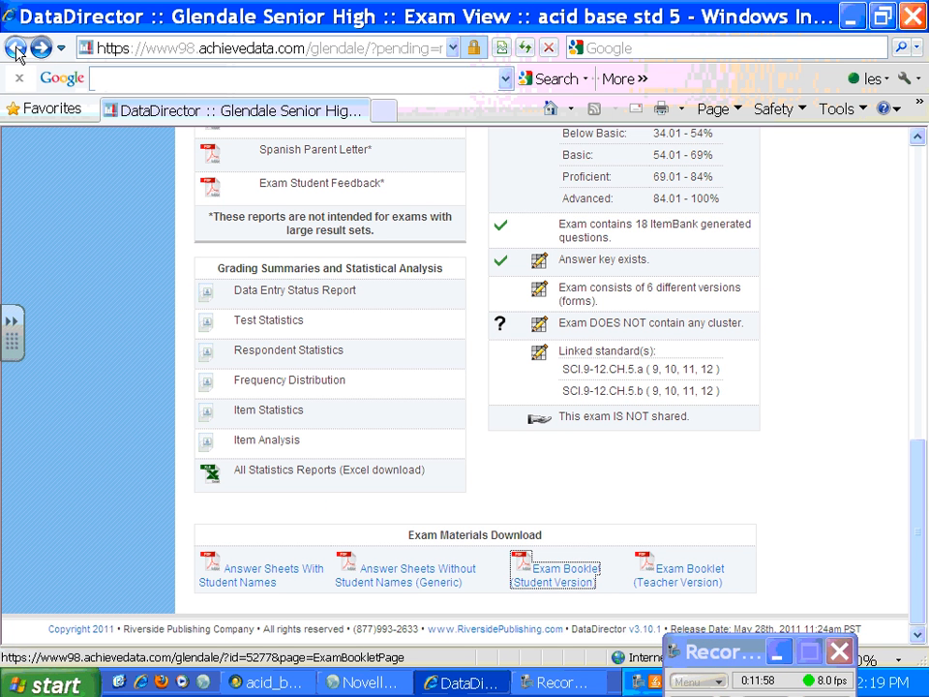
drag(715, 656, 779, 635)
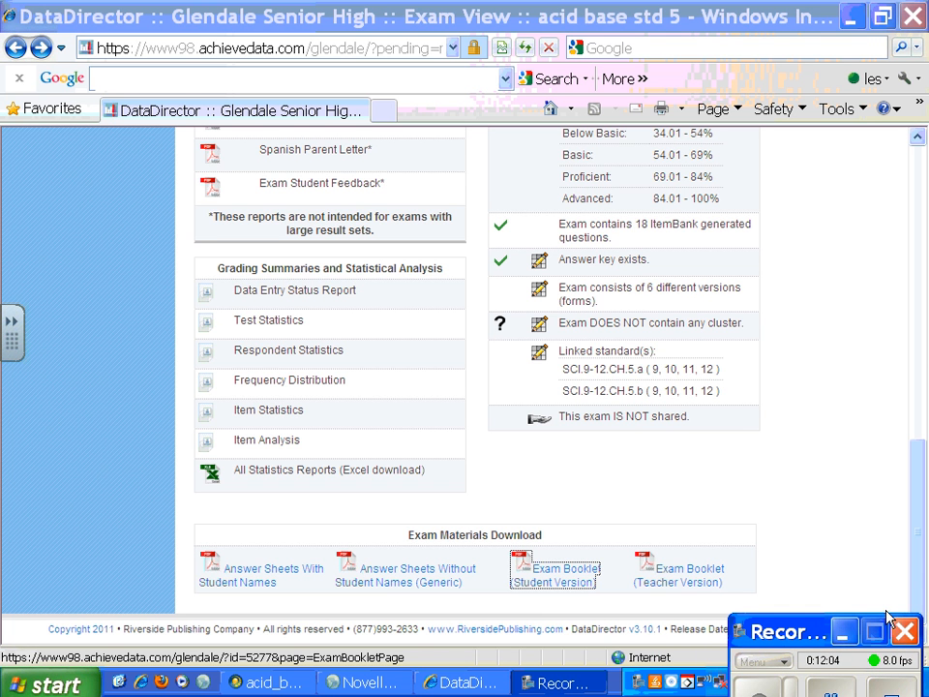
drag(804, 640, 840, 634)
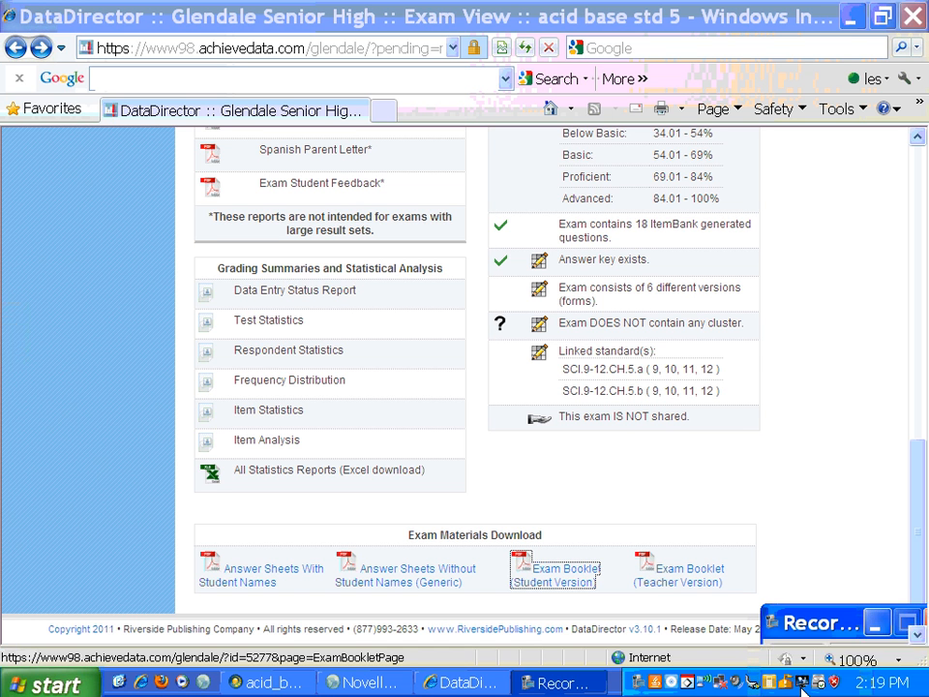
Step: Mark the answer sheet downloads with and without student names using freehand ink arrows and a cross
mouse_move(368, 502)
mouse_down()
mouse_move(380, 550)
mouse_move(384, 540)
mouse_up()
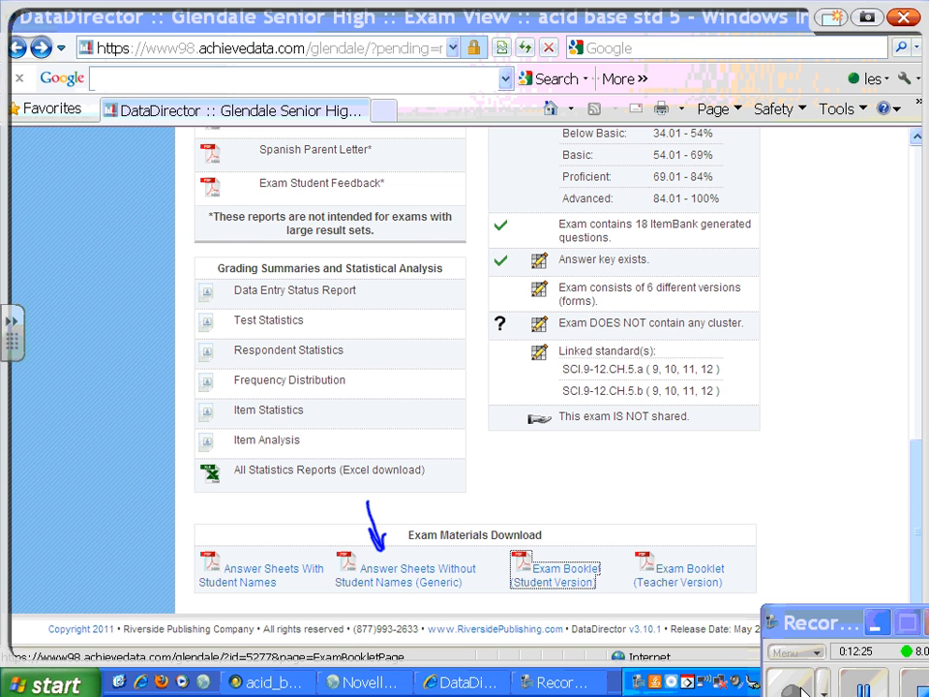
mouse_move(239, 514)
mouse_down()
mouse_move(245, 556)
mouse_move(252, 541)
mouse_up()
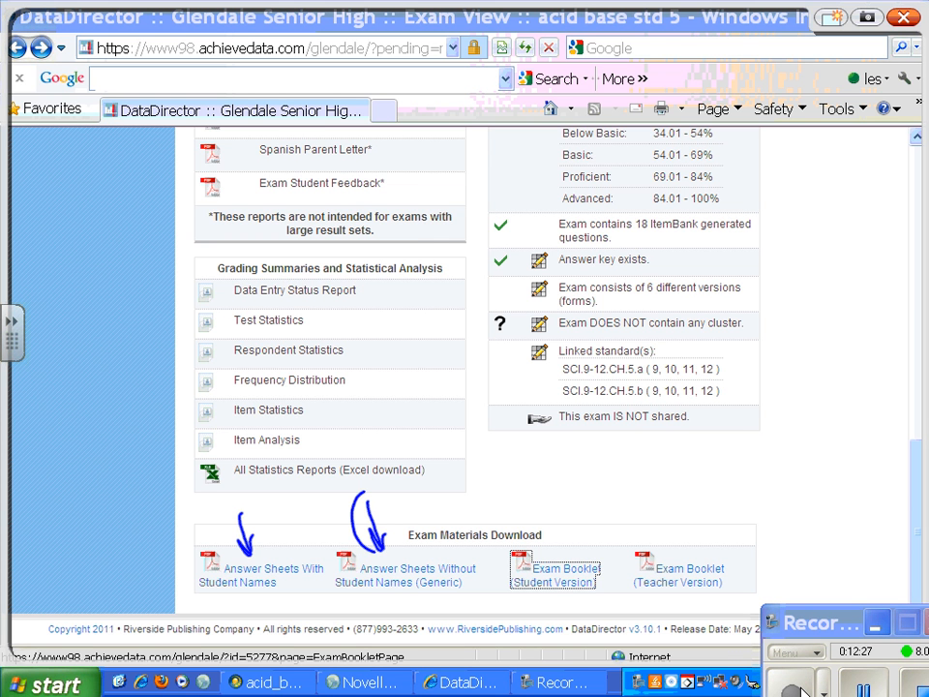
drag(372, 476, 387, 481)
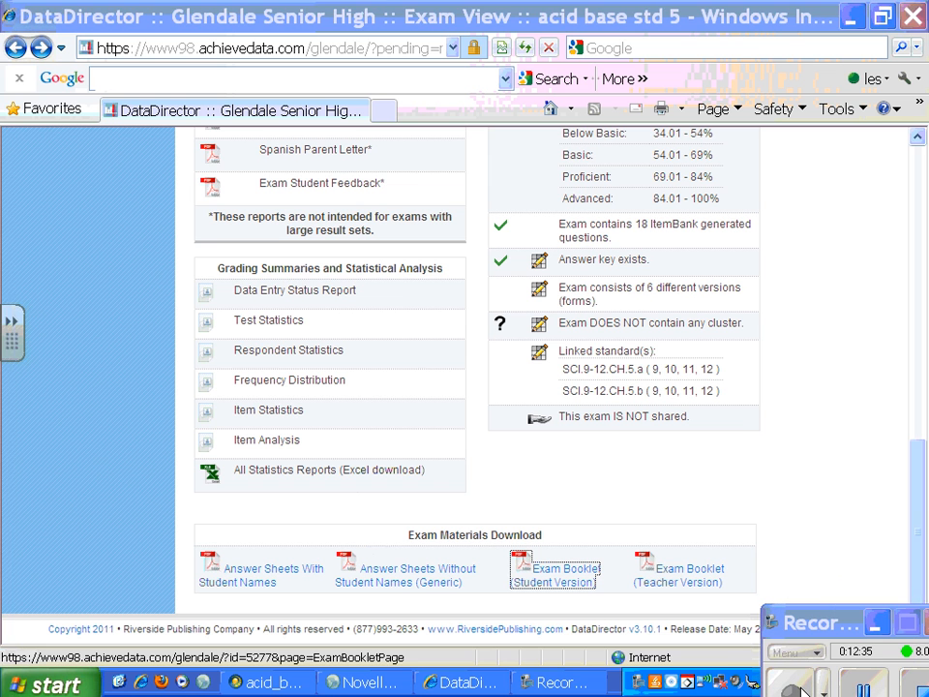
mouse_move(268, 530)
mouse_down()
mouse_move(259, 561)
mouse_move(275, 558)
mouse_up()
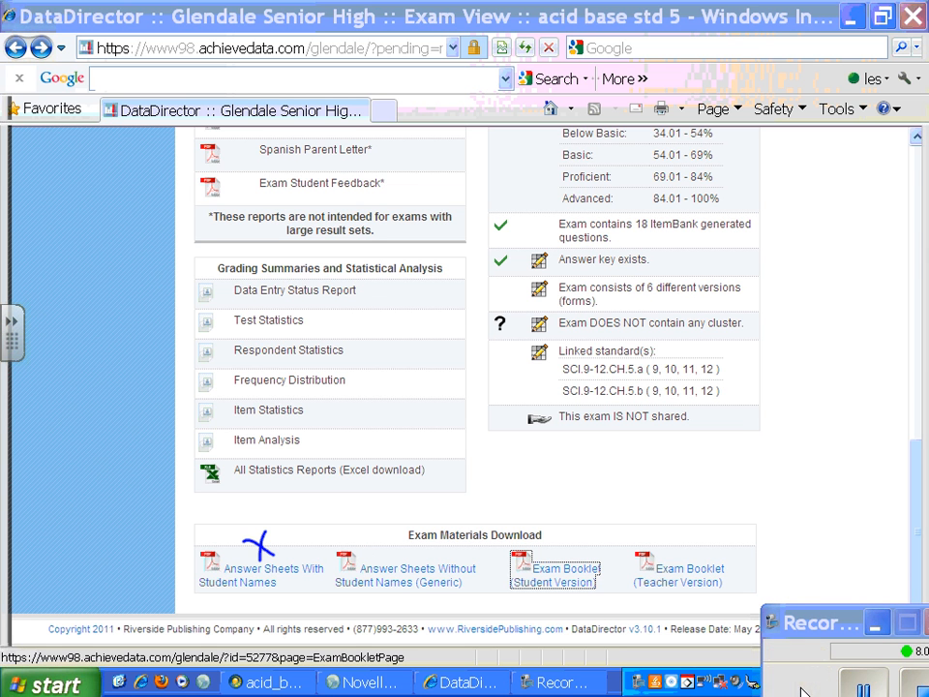
Step: Open the creation page for answer sheets with student names and select term SP and grades 10, 11 and 12
click(266, 574)
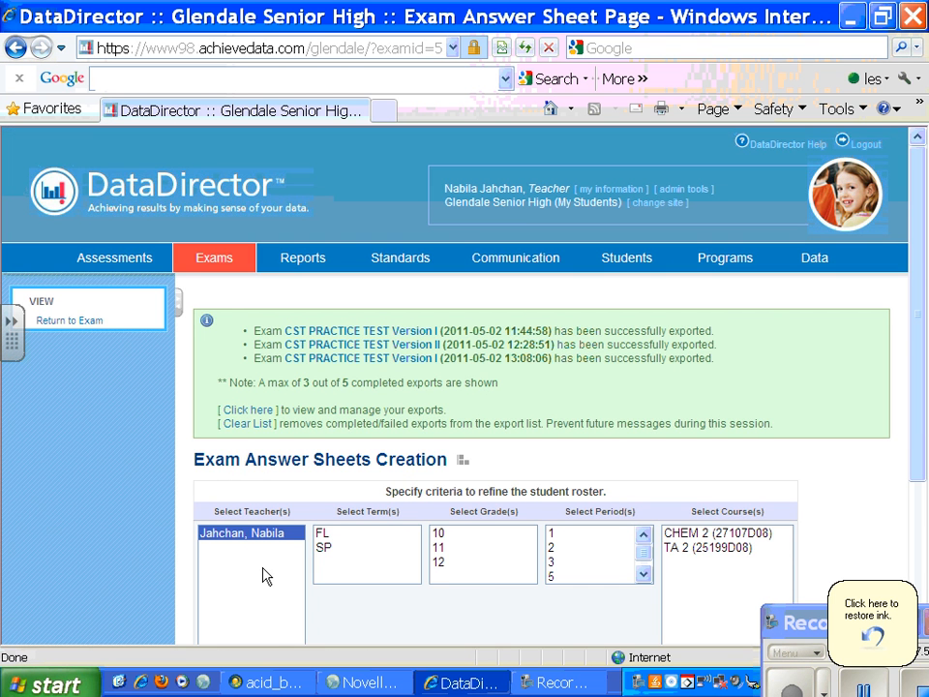
drag(922, 399, 924, 484)
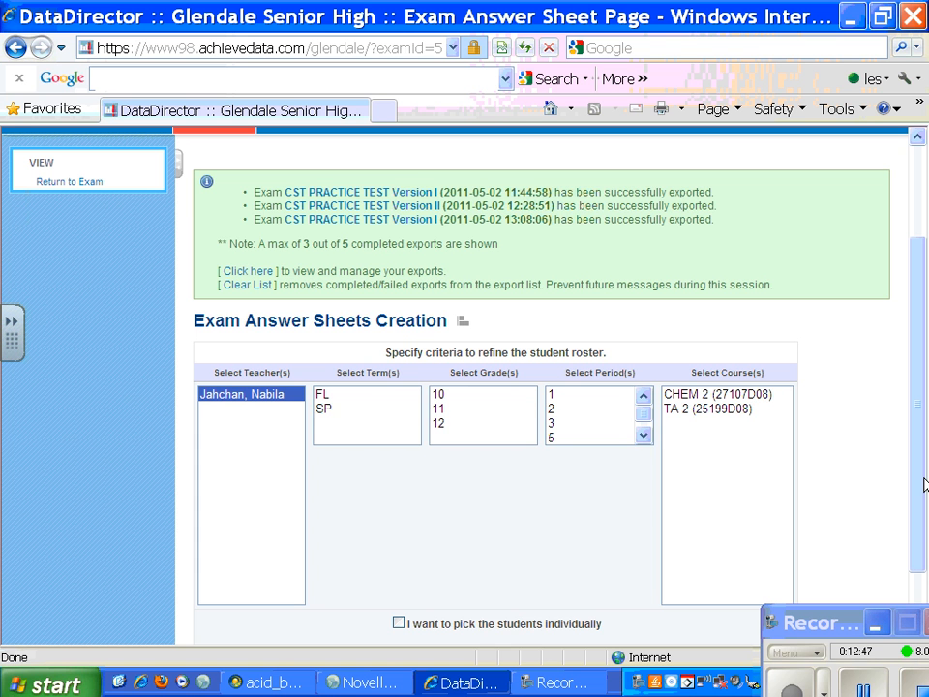
click(325, 408)
click(439, 395)
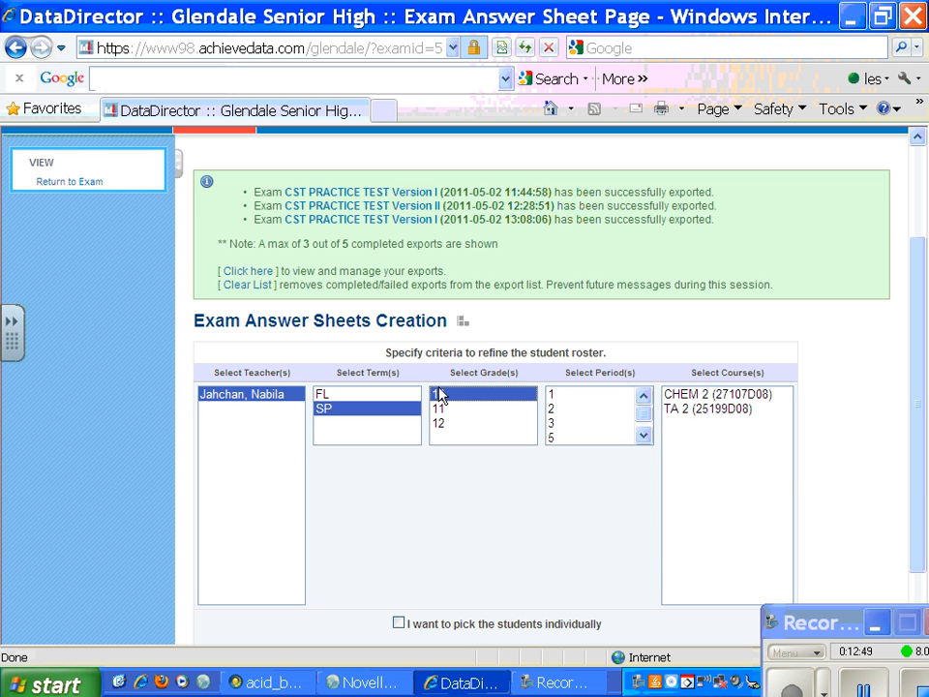
click(438, 409)
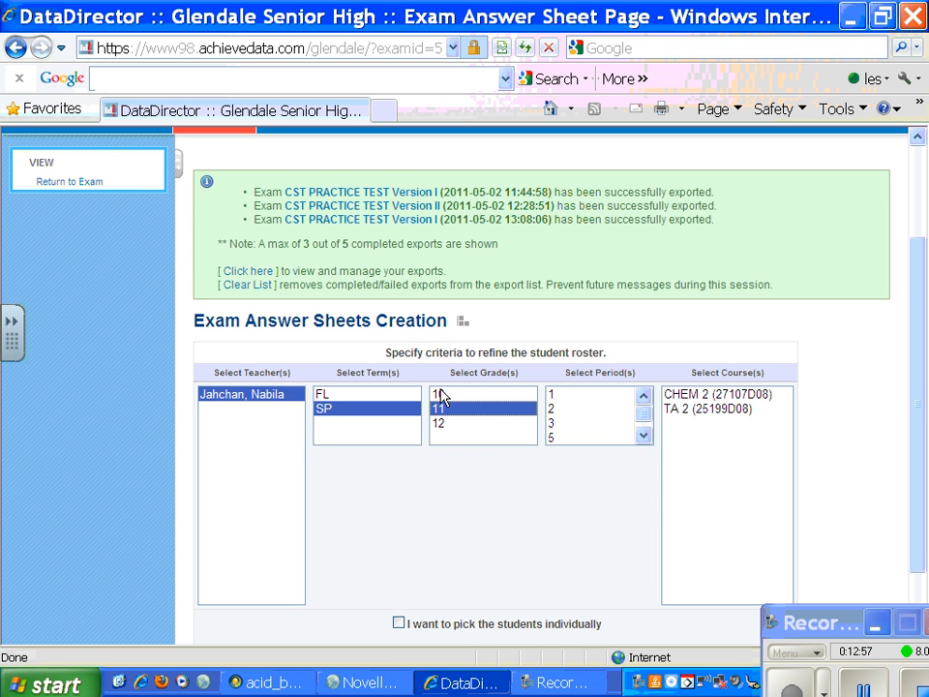
ctrl+click(439, 394)
ctrl+click(438, 423)
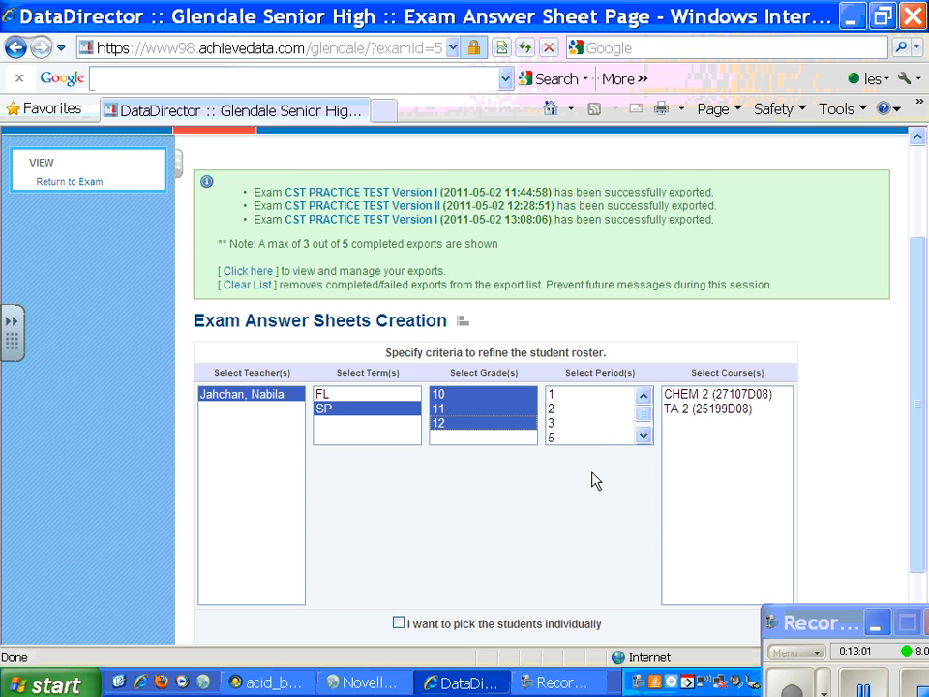
Step: Refine the student roster to periods 1, 3 and 5 and the course CHEM 2 (27107D08)
click(556, 395)
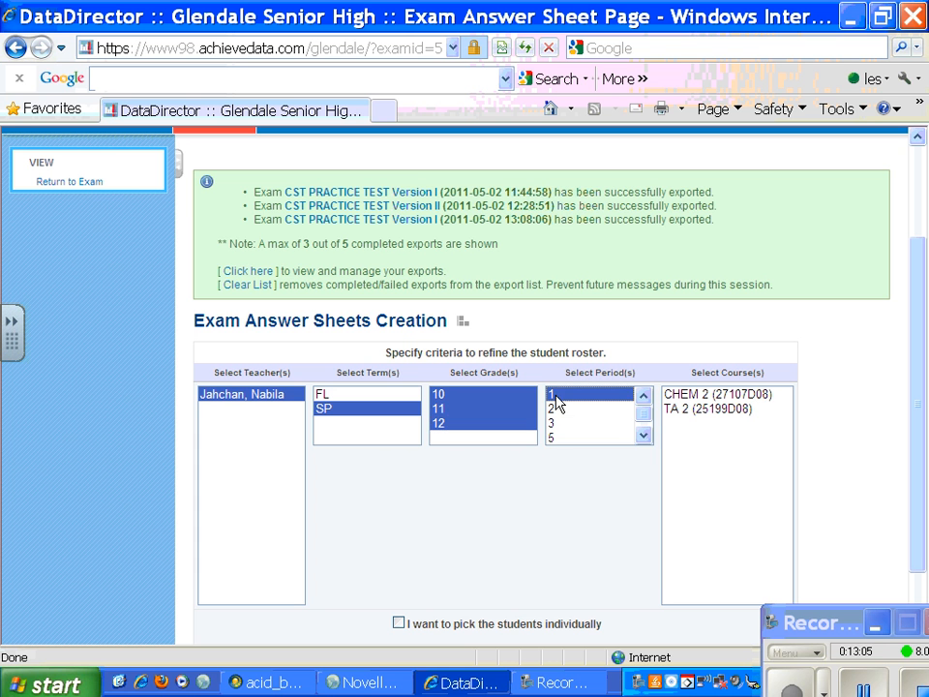
ctrl+click(559, 423)
ctrl+click(556, 437)
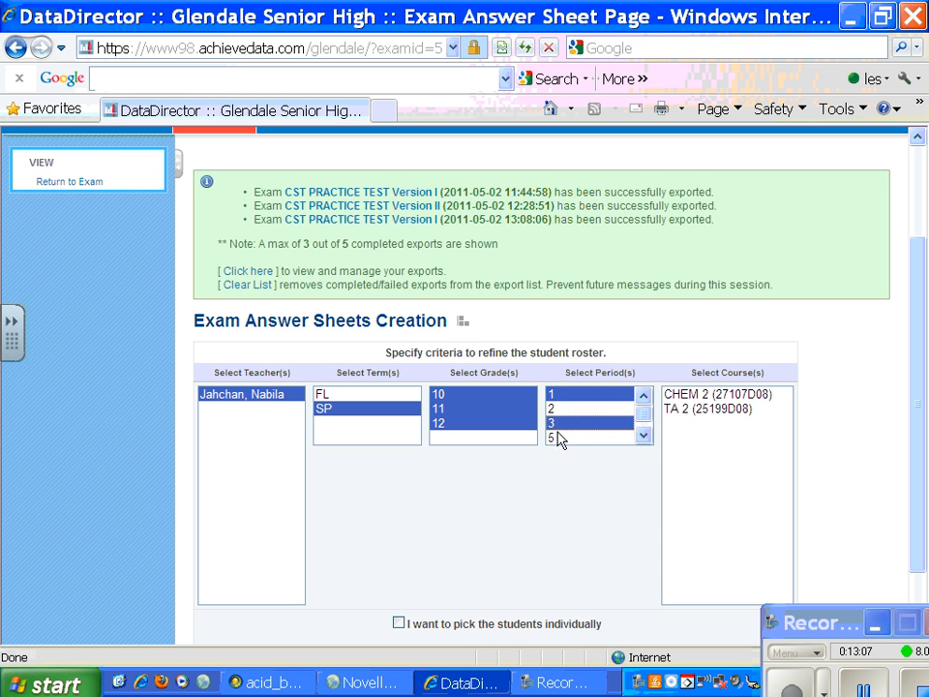
click(639, 434)
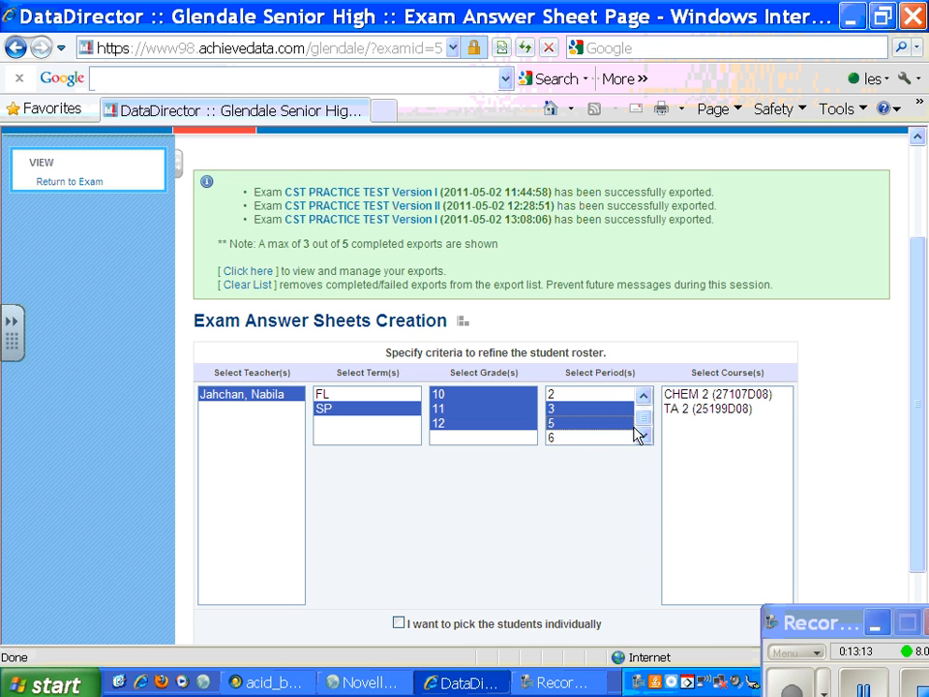
click(693, 394)
Step: Generate the answer sheets for the chosen roster and open the PDF in Adobe Reader
scroll(921, 572, down, 2)
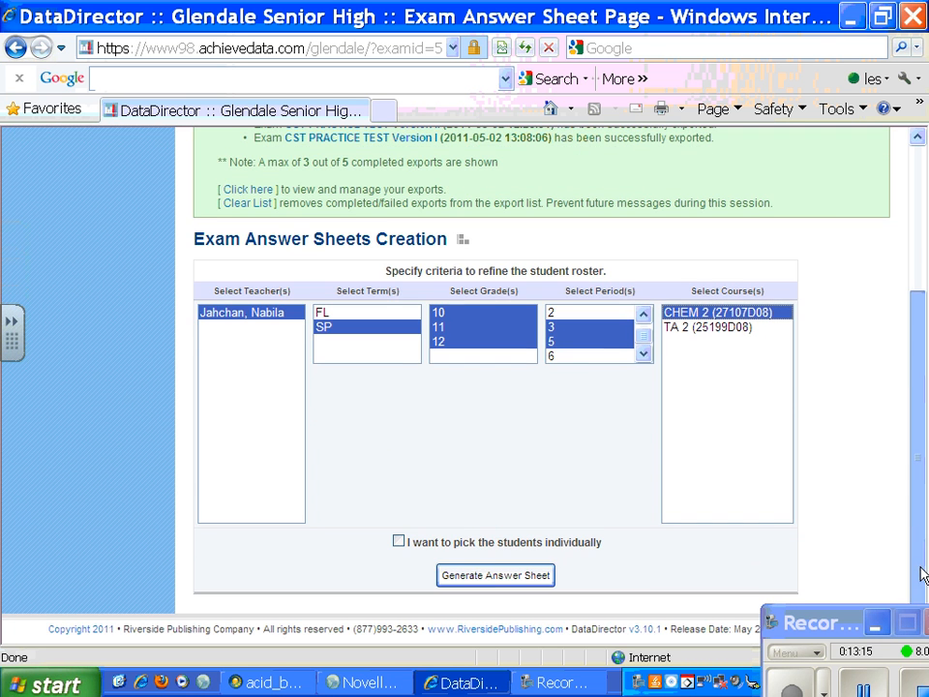
click(508, 576)
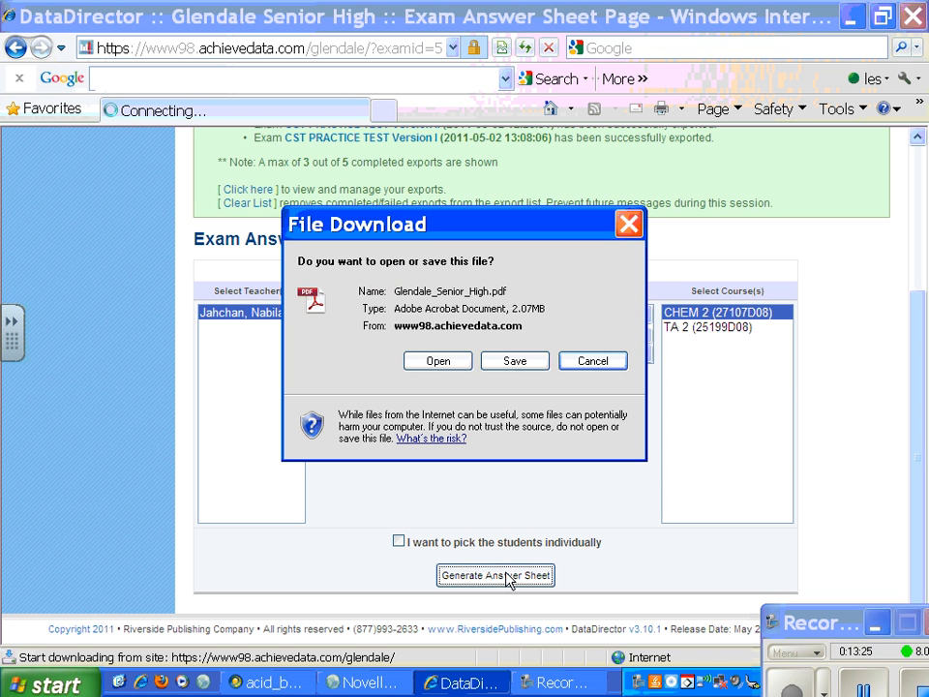
click(438, 361)
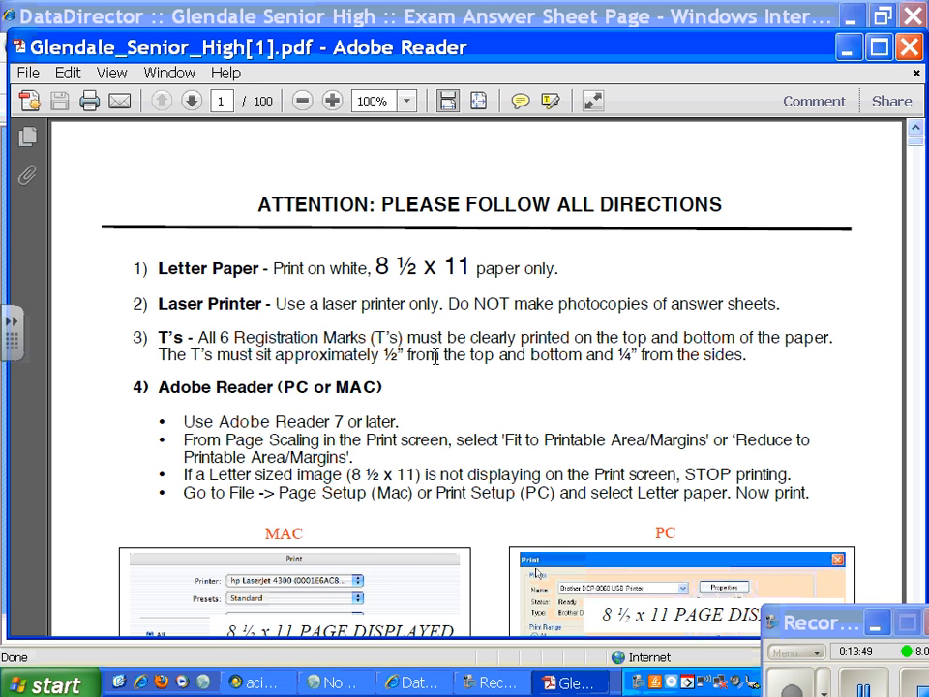
Step: Look over the printing directions and the first students' answer sheets in the PDF
mouse_move(915, 136)
mouse_down()
mouse_move(920, 166)
mouse_move(917, 155)
mouse_up()
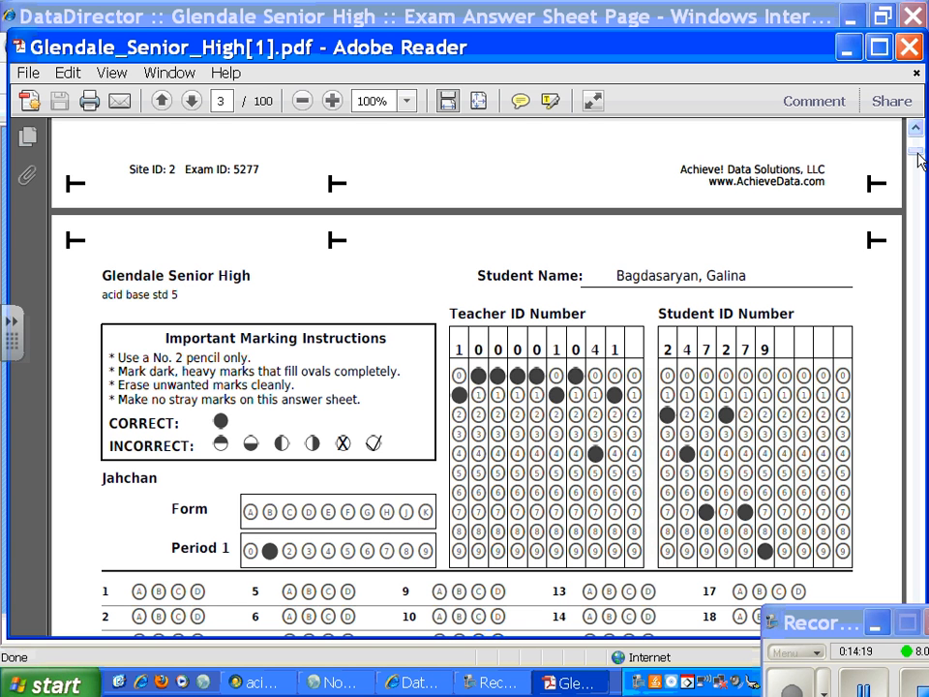
click(917, 127)
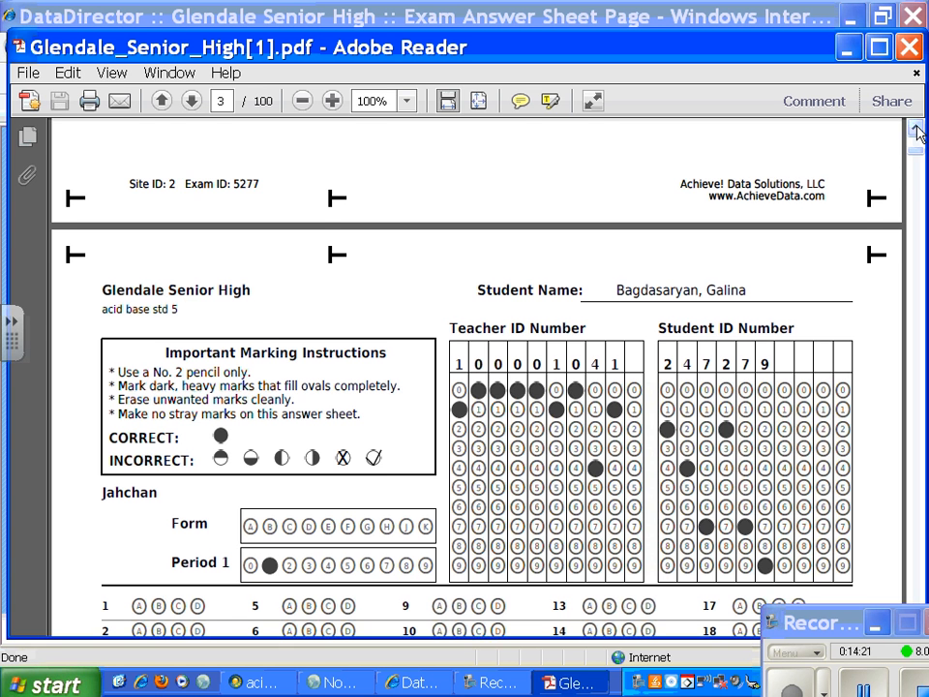
click(917, 127)
click(917, 127)
click(916, 127)
click(917, 127)
drag(916, 126, 917, 127)
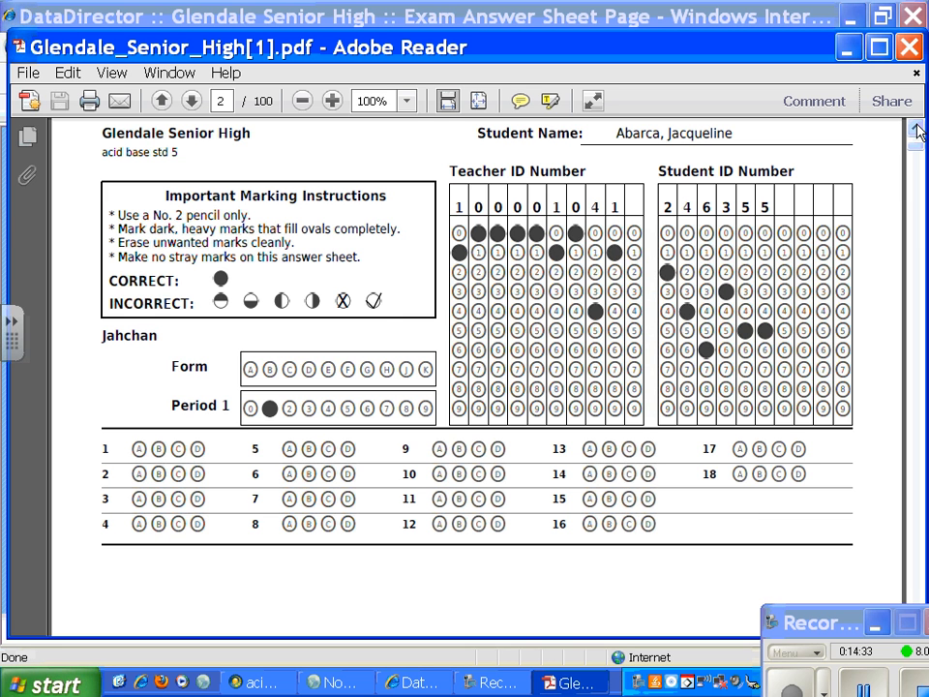
Step: Point an ink arrow at the Form bubbles on the student's answer sheet and remove the ink
mouse_move(410, 270)
mouse_down()
mouse_move(383, 336)
mouse_move(370, 339)
mouse_move(389, 344)
mouse_up()
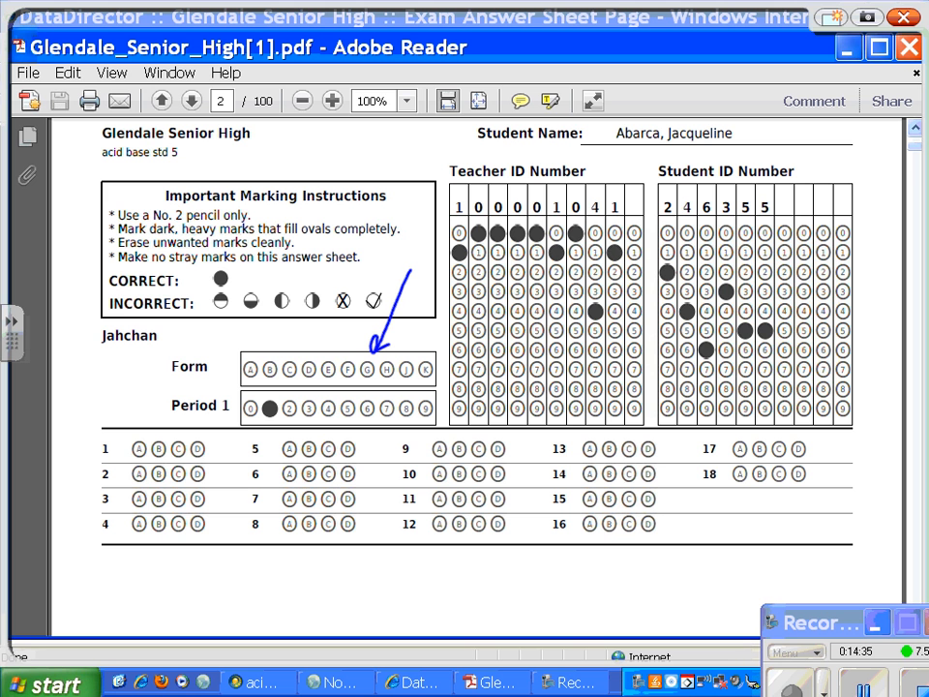
right_click(919, 132)
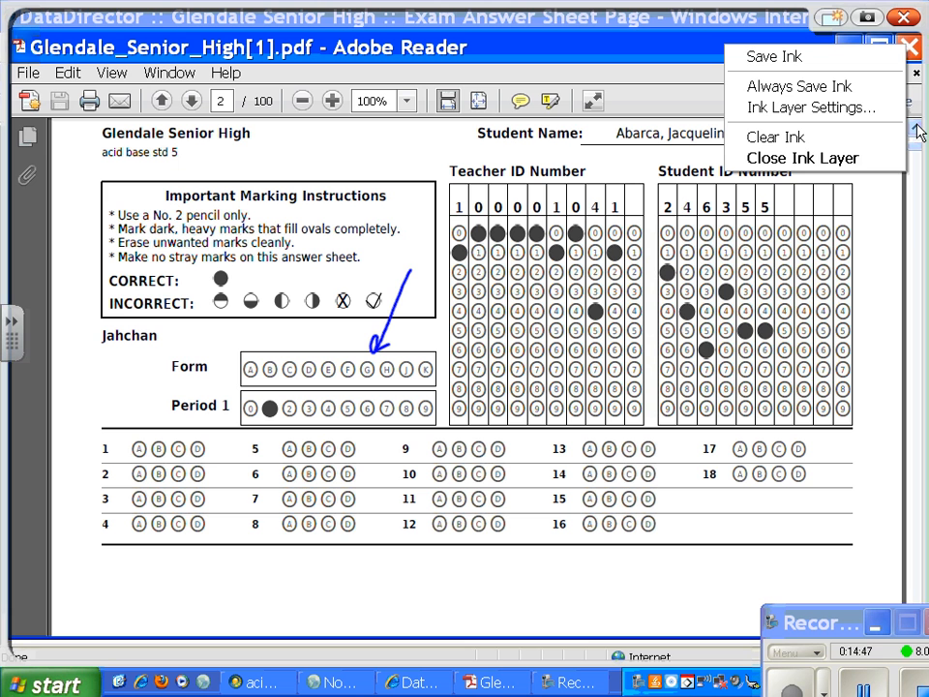
click(919, 132)
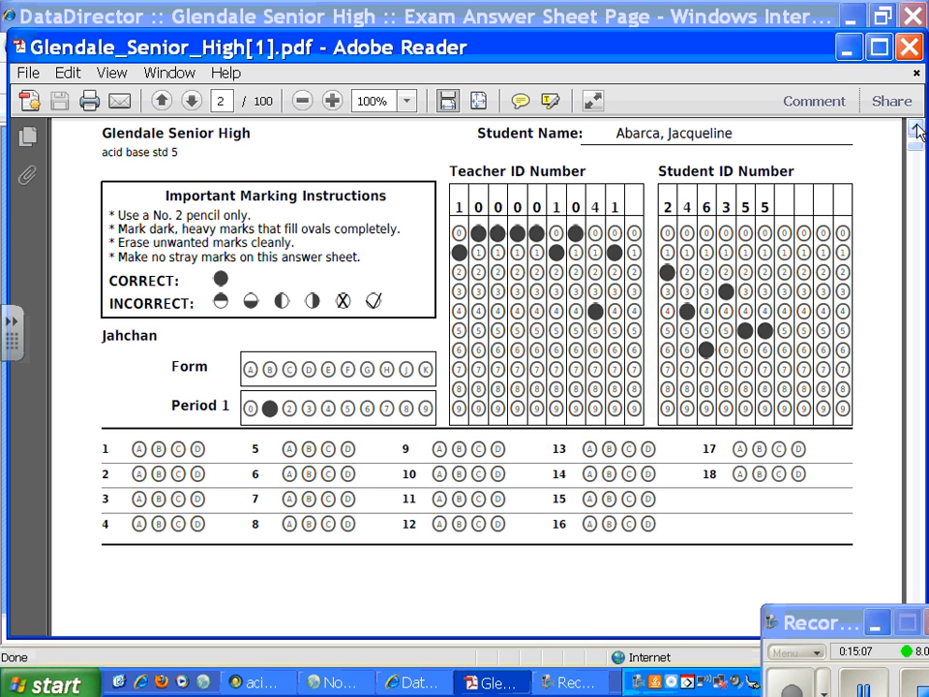
Step: Close the answer sheet PDF and return to the acid base std 5 exam view
click(910, 48)
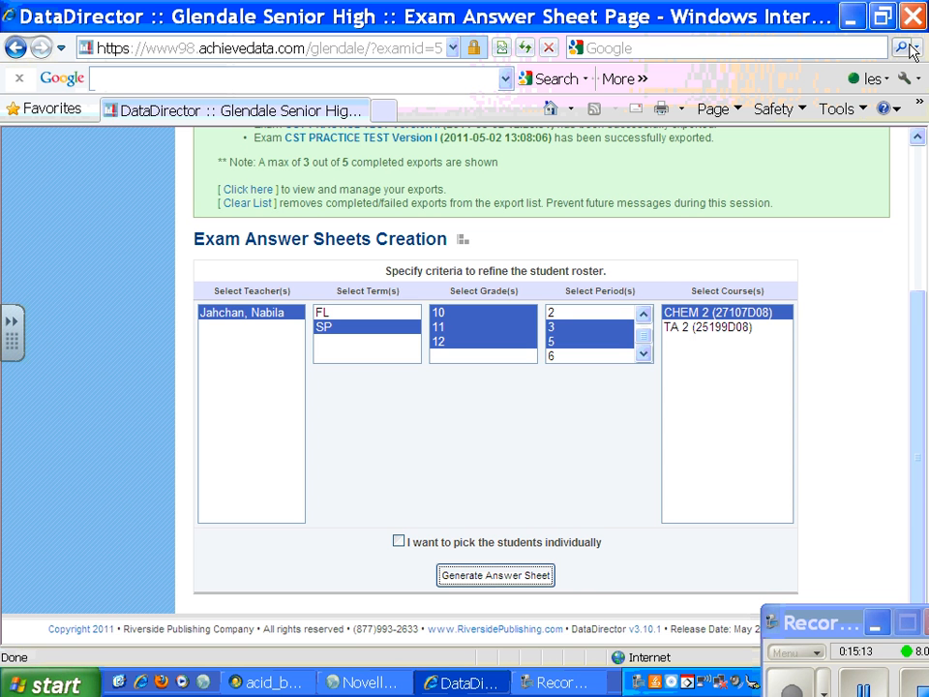
click(17, 49)
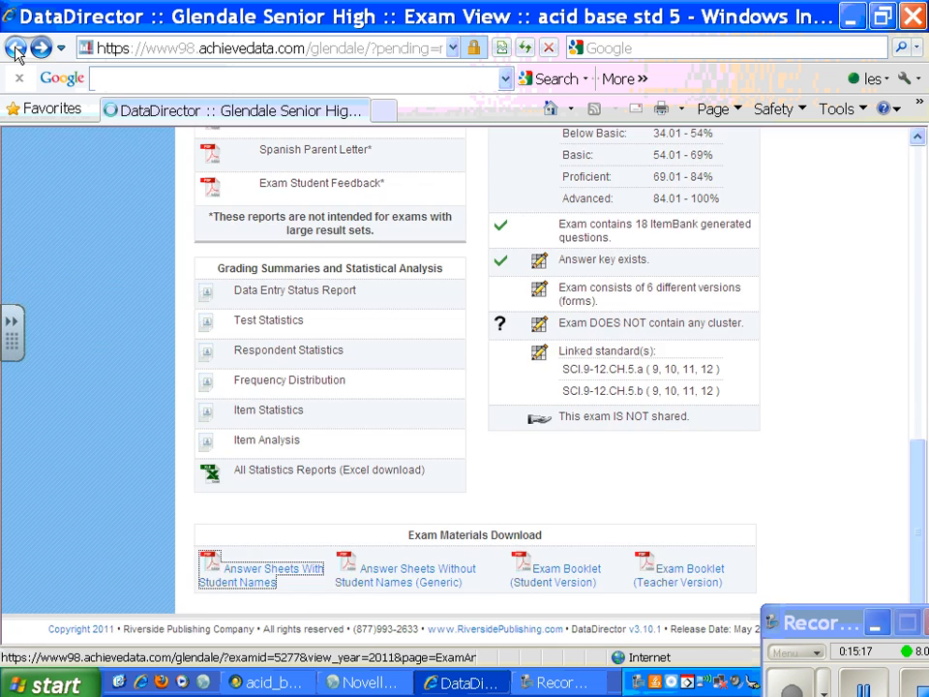
click(17, 49)
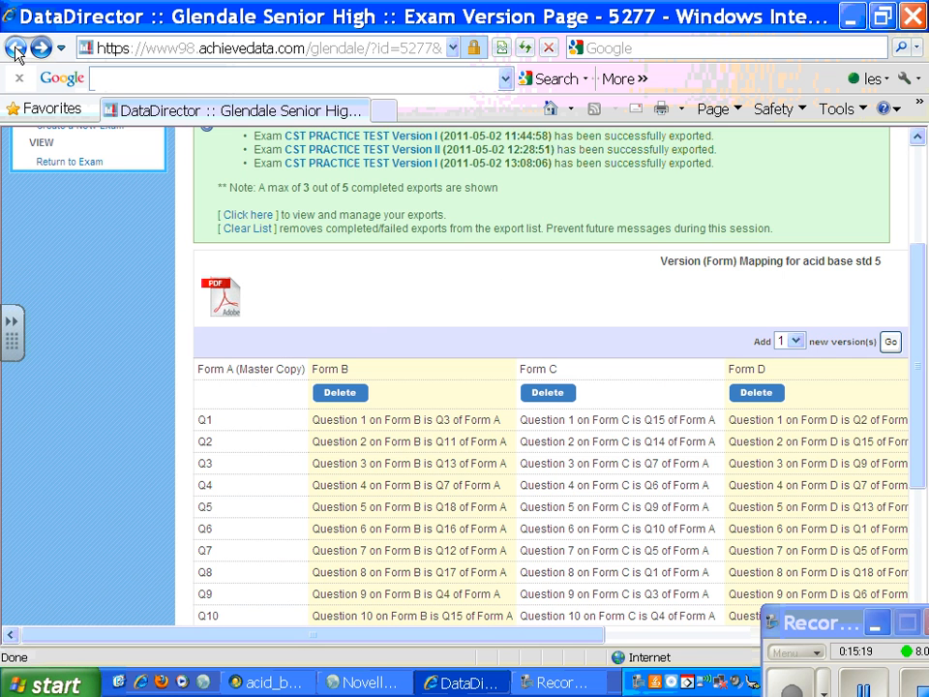
click(41, 50)
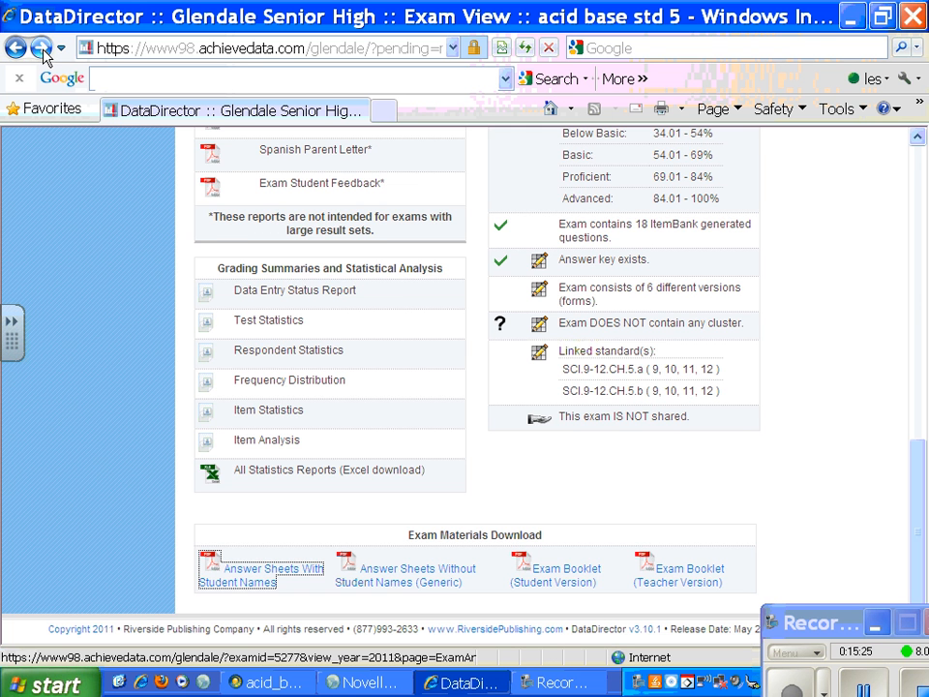
Step: Reload the acid base std 5 exam view and look over its reports, exam summary and statistics options
drag(915, 501, 920, 307)
click(525, 48)
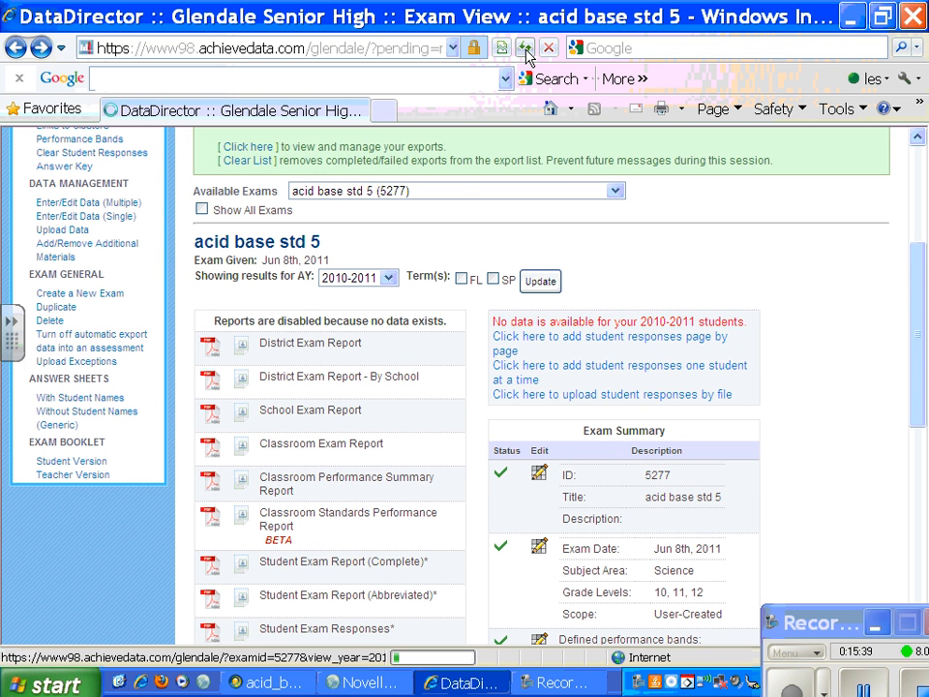
drag(919, 376, 918, 488)
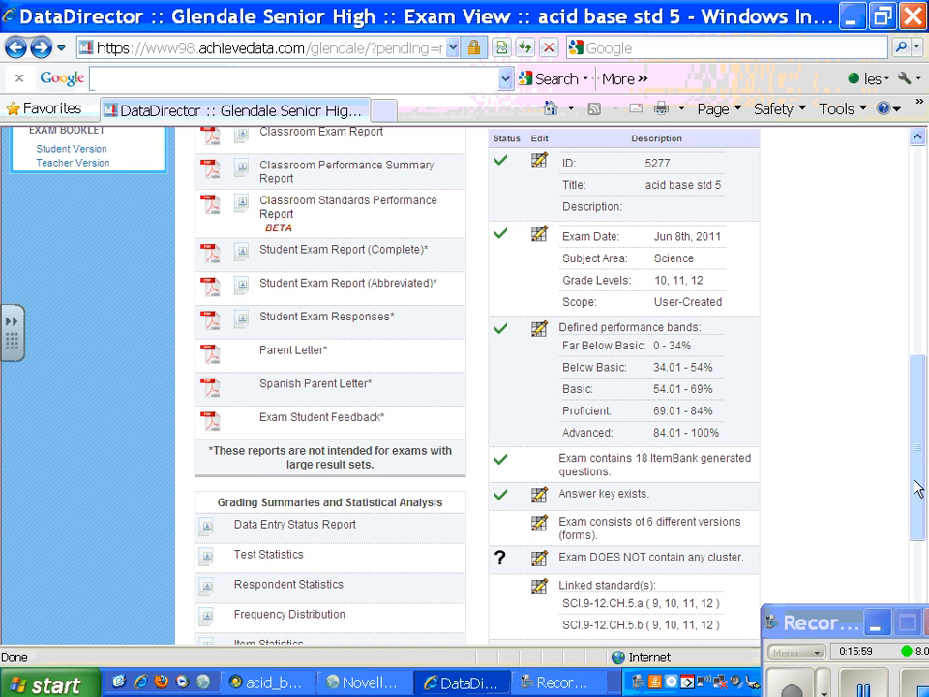
scroll(917, 489, down, 3)
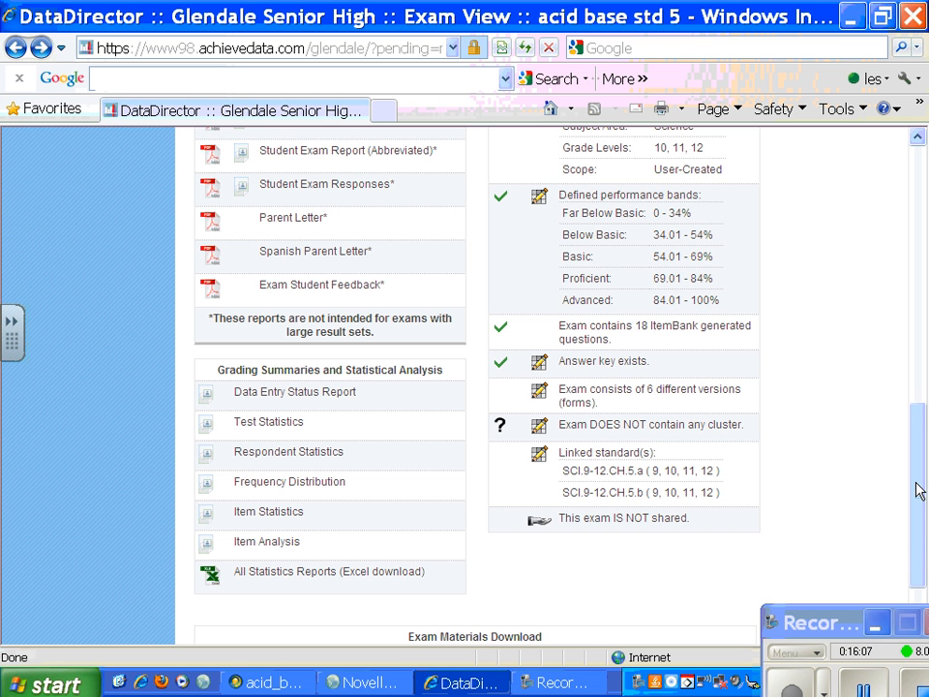
Step: Switch to the Std 4,6,7,8 review exam and open its Classroom Standards Performance Report
drag(919, 491, 921, 164)
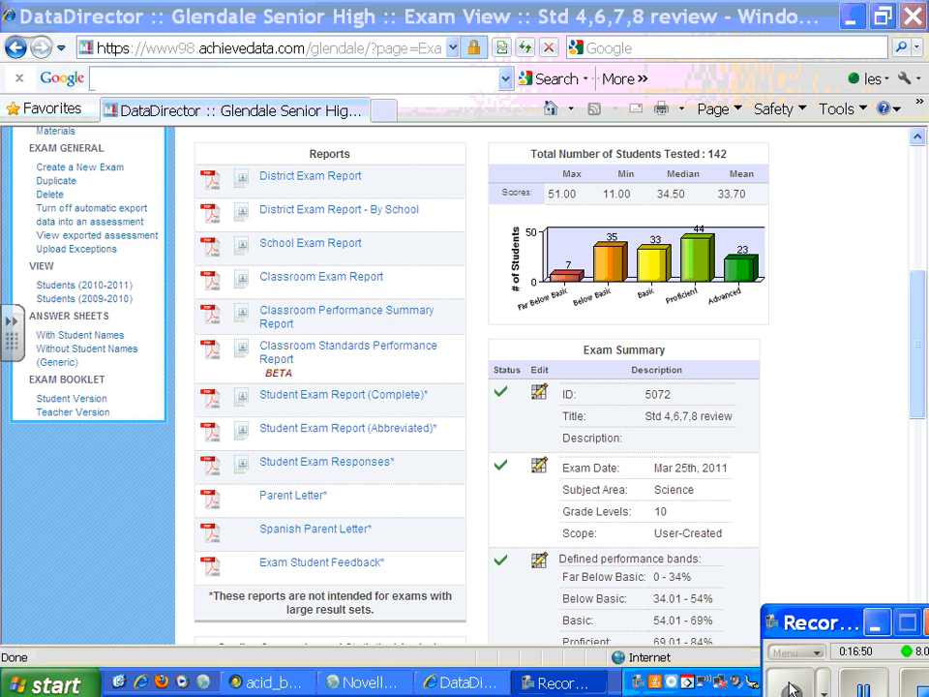
click(242, 351)
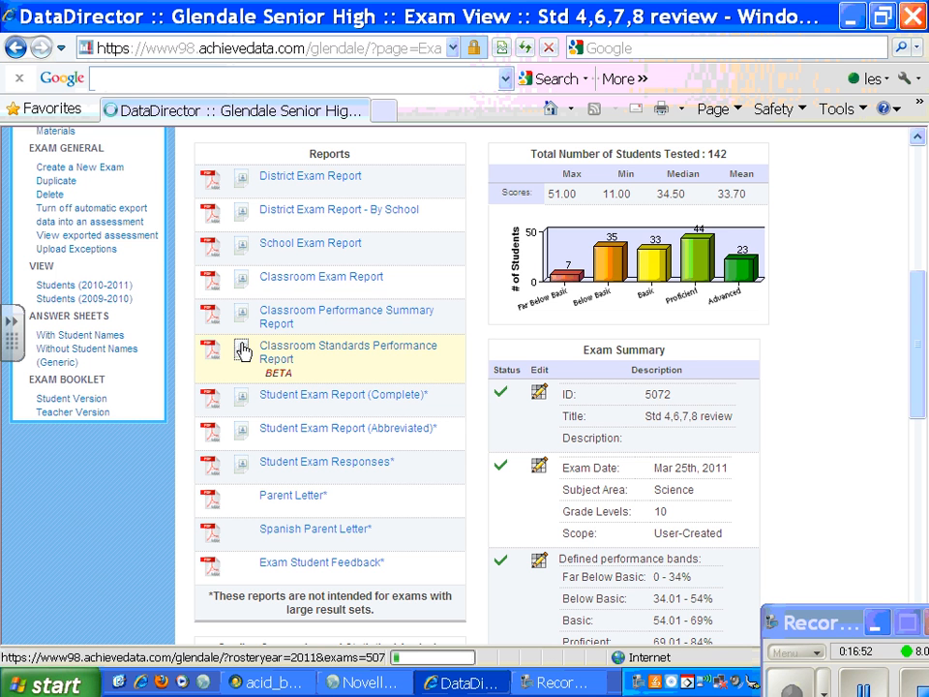
click(242, 350)
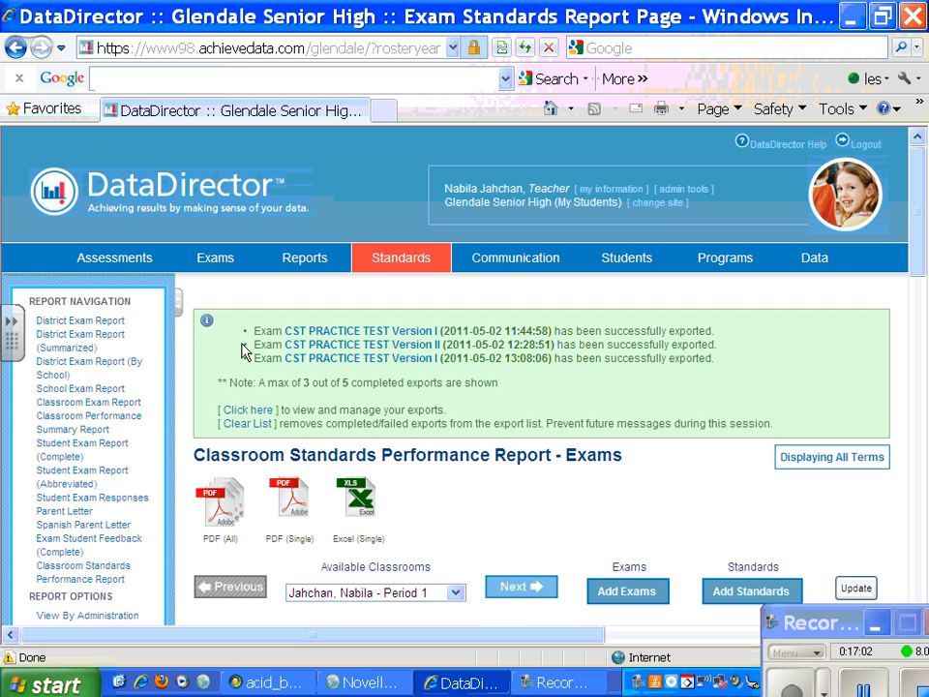
Step: Look over the Period 1 standards results by student and switch the report to the Period 2 classroom
drag(920, 255, 922, 308)
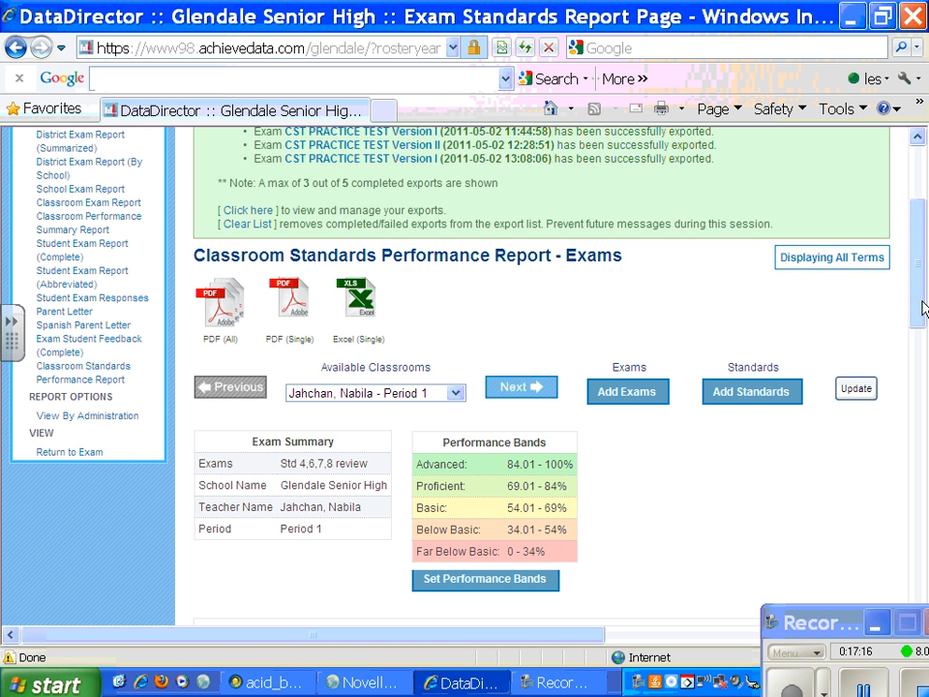
drag(921, 308, 921, 391)
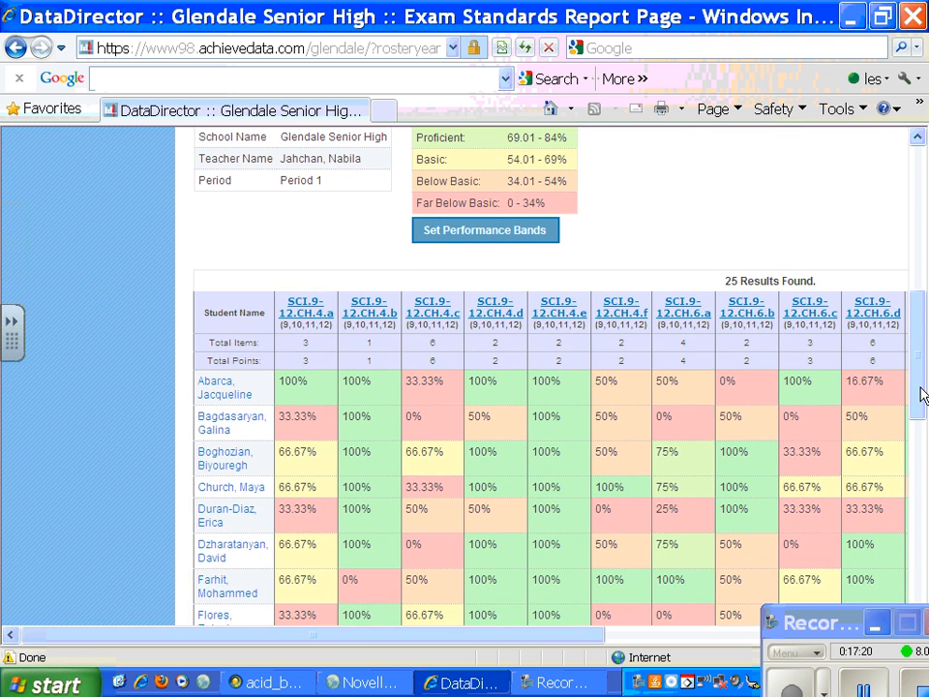
drag(922, 395, 921, 333)
click(455, 281)
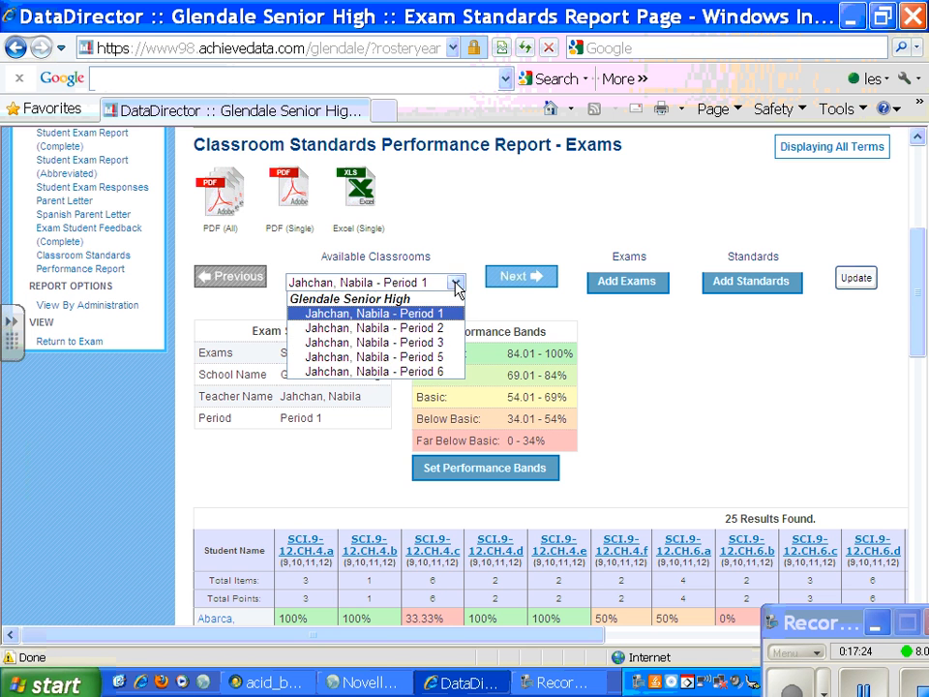
click(397, 328)
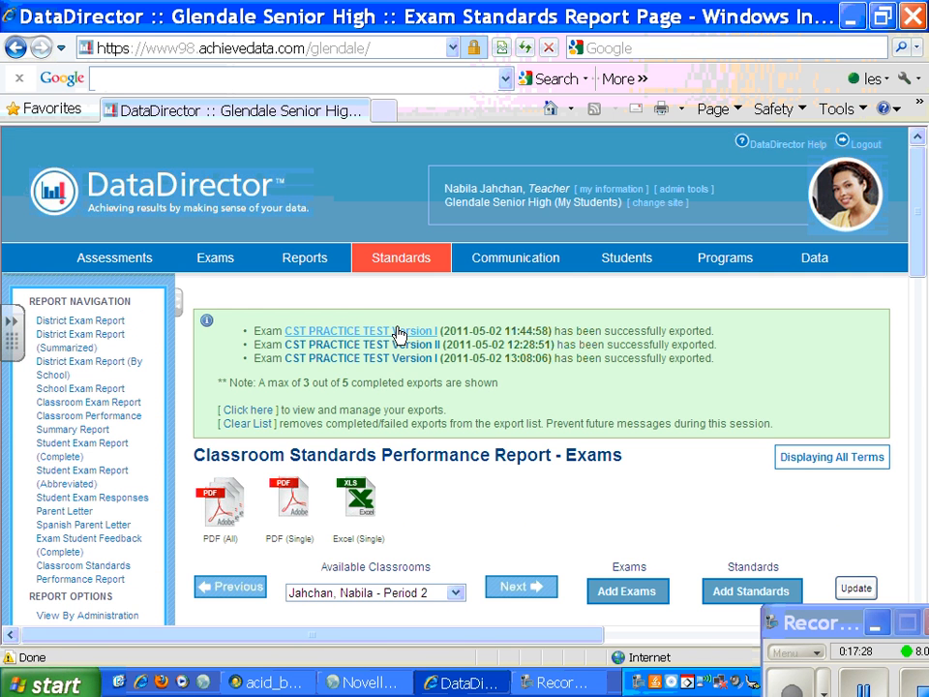
Step: Export the Classroom Standards Performance Report for all classrooms as a PDF and open the downloaded file
drag(923, 267, 921, 335)
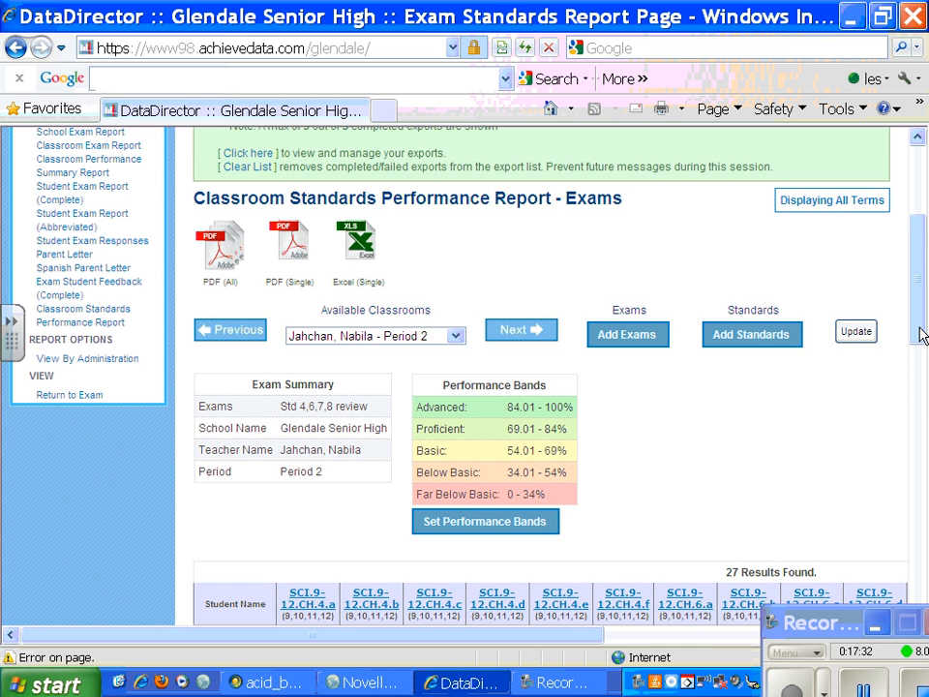
click(218, 249)
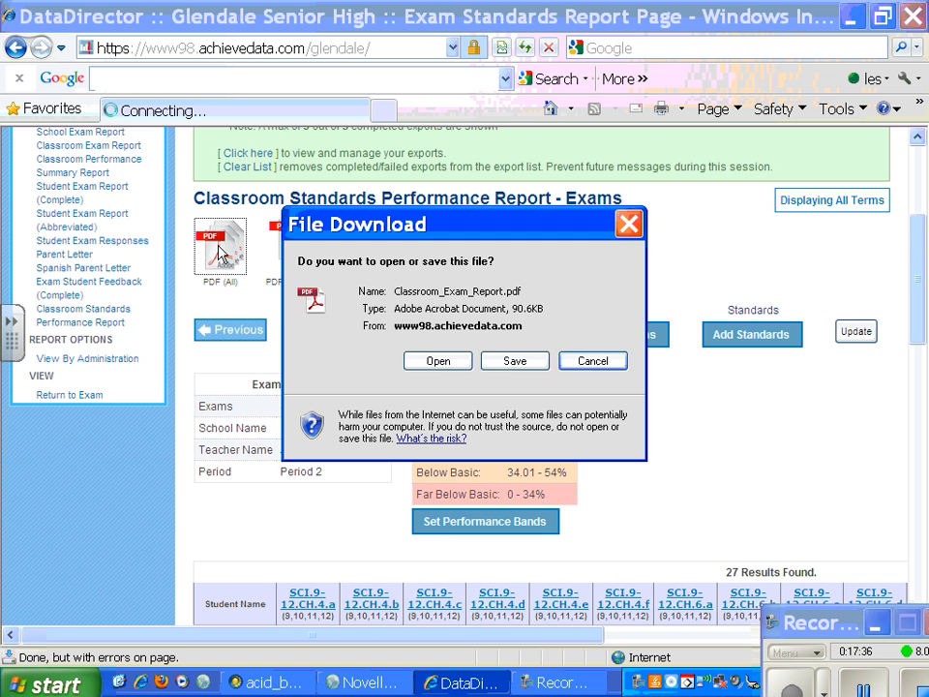
click(432, 361)
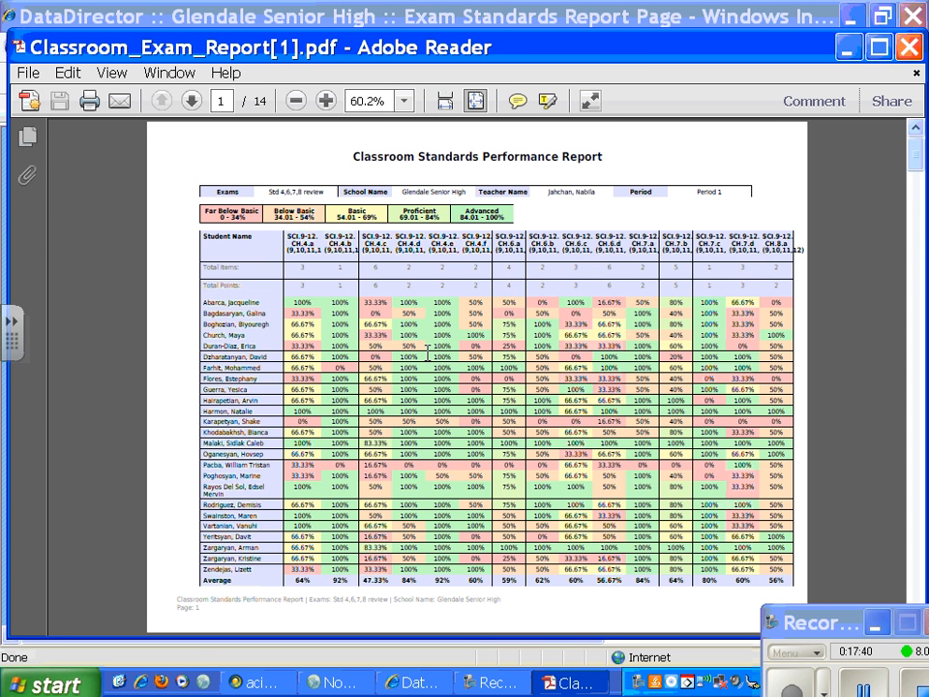
Step: Page through the all-classrooms report PDF to its last page, examining each period's student results and averages by standard
drag(919, 170, 919, 343)
click(914, 490)
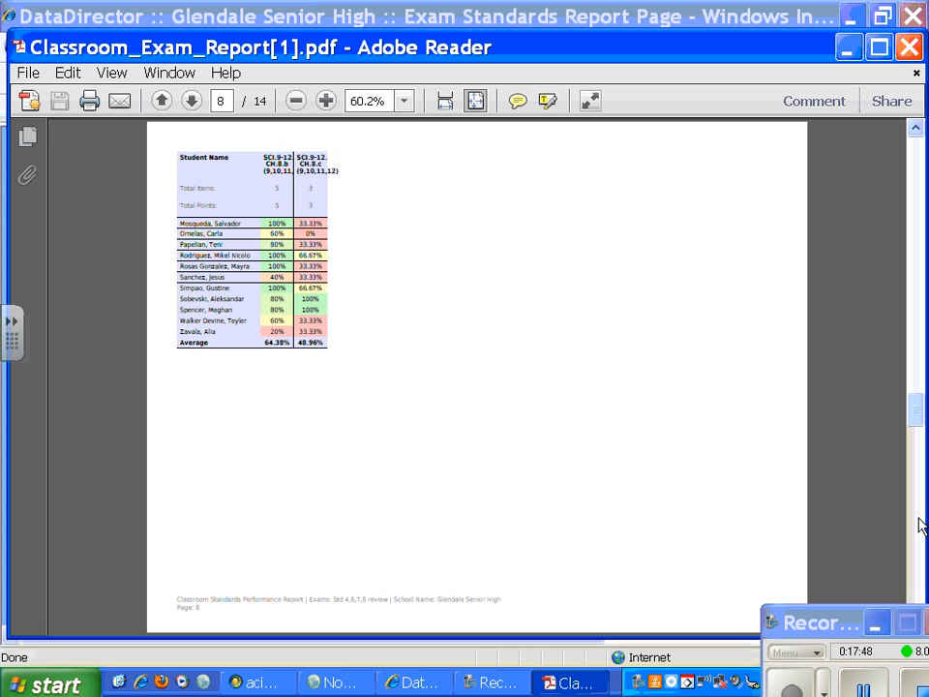
click(919, 525)
click(922, 538)
click(920, 542)
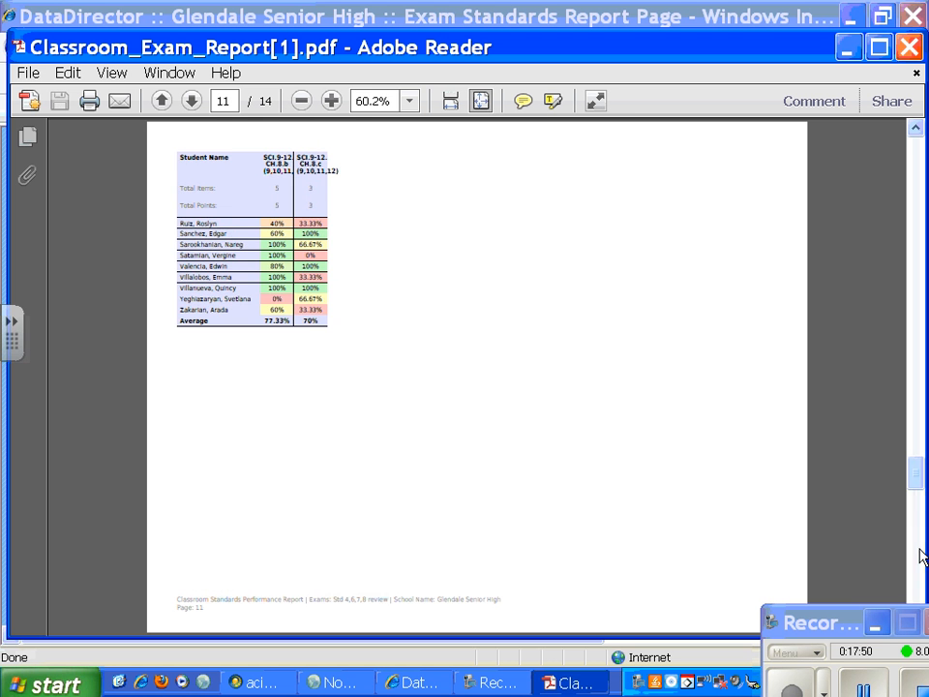
click(919, 575)
click(920, 576)
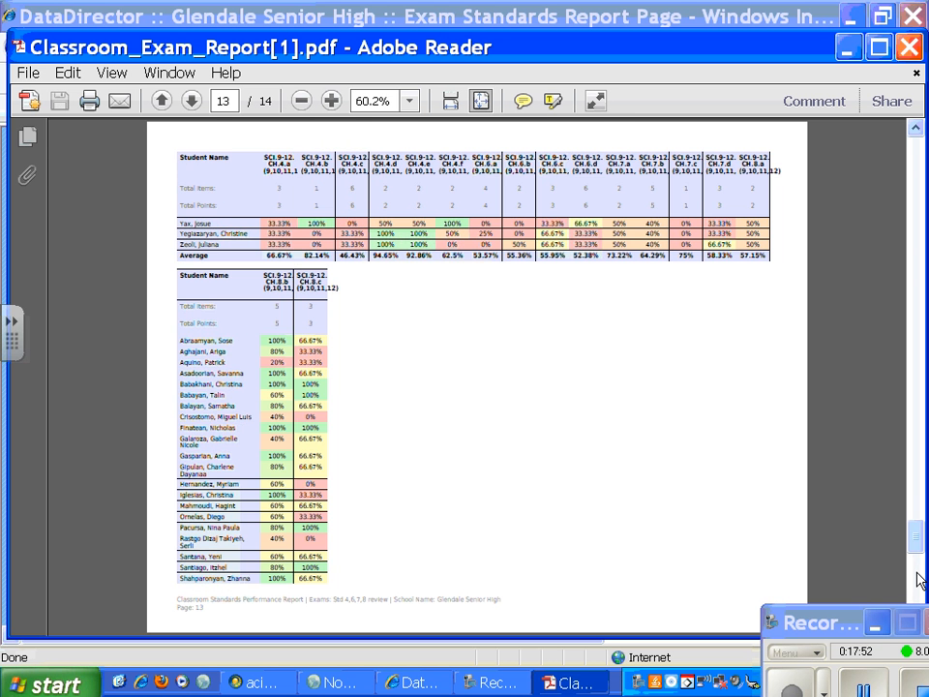
click(920, 589)
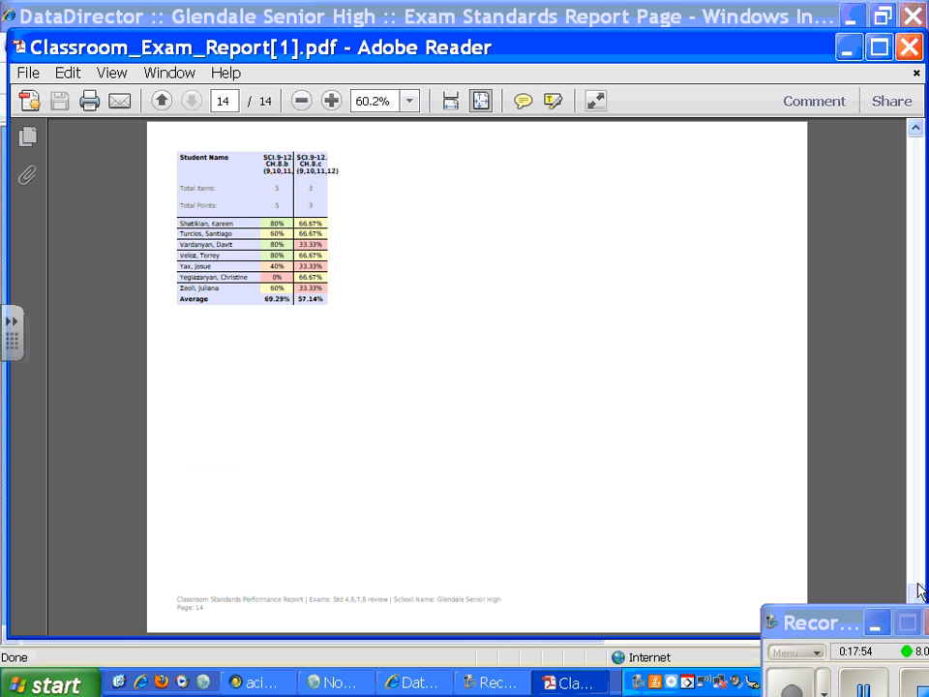
click(916, 143)
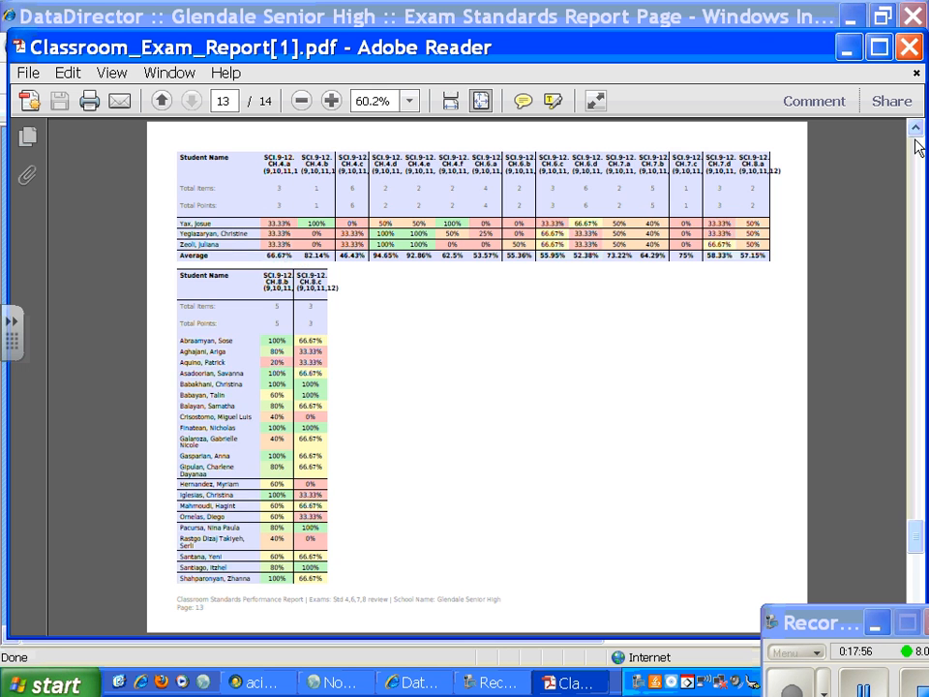